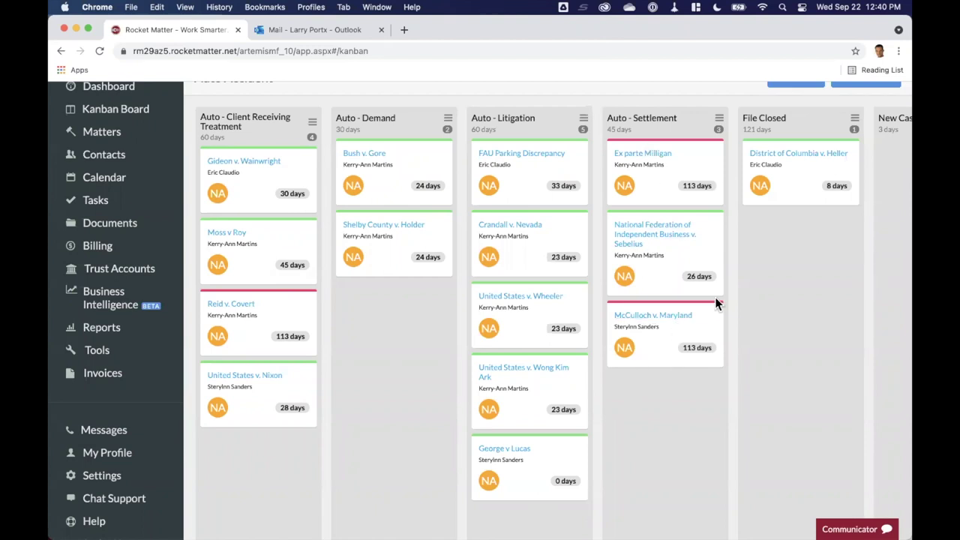
Open the header's Add New menu listing new record types such as matters and contacts
scroll(715, 297, "up", 2)
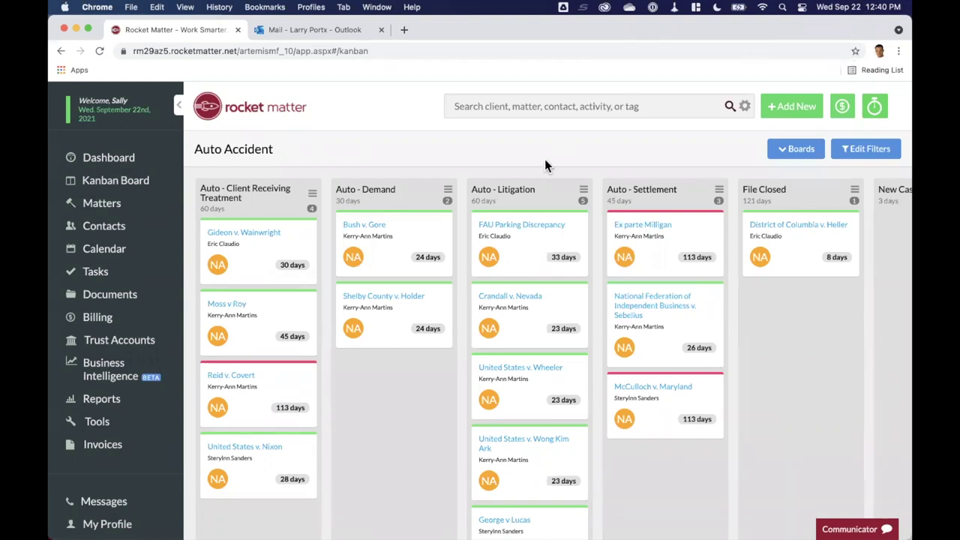
left_click(780, 106)
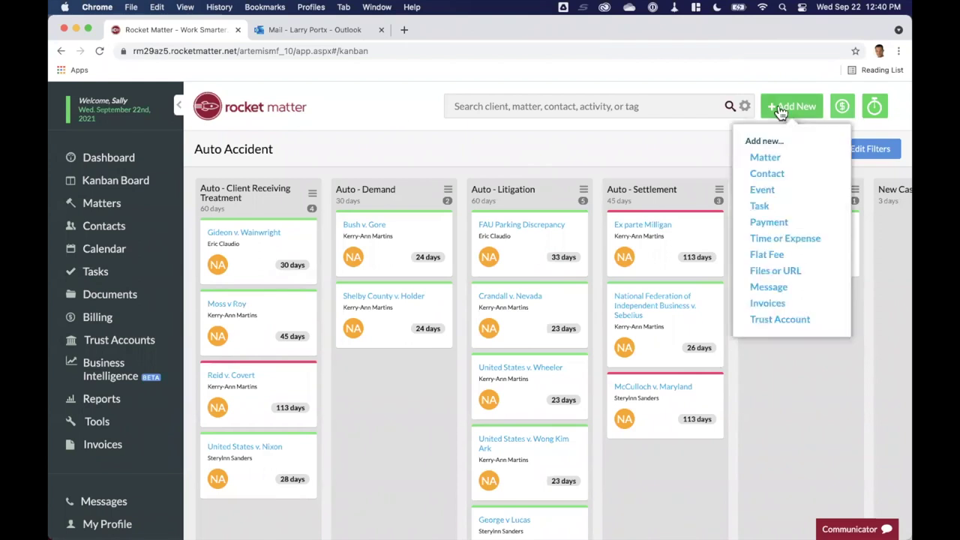
Create and save a matter named 'Larry vs Ted Lasso' for the existing client
left_click(766, 159)
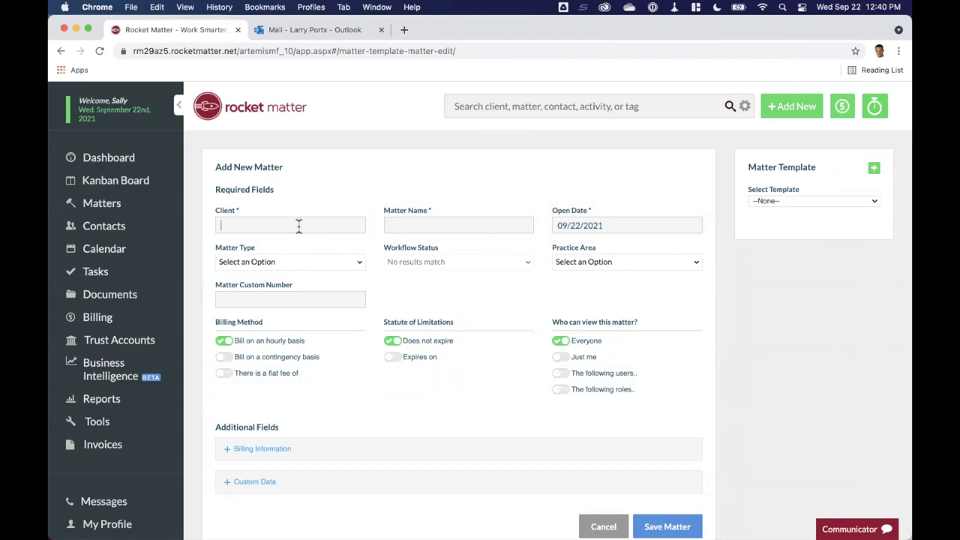
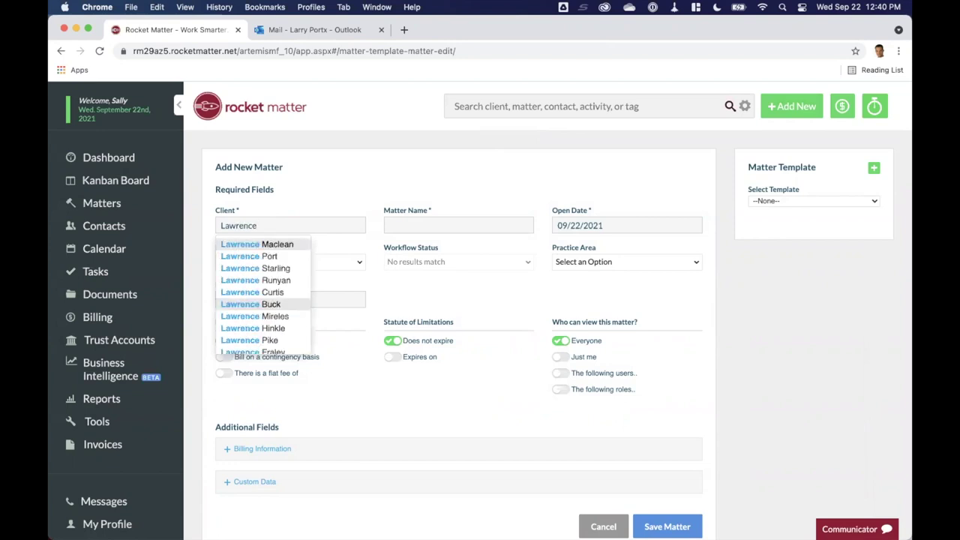
left_click(264, 249)
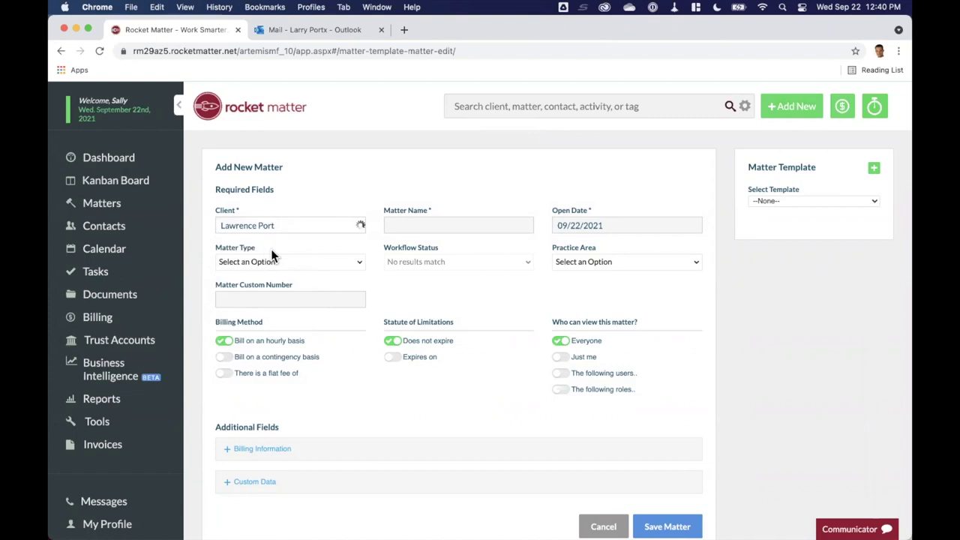
left_click(431, 227)
type("Larry vs")
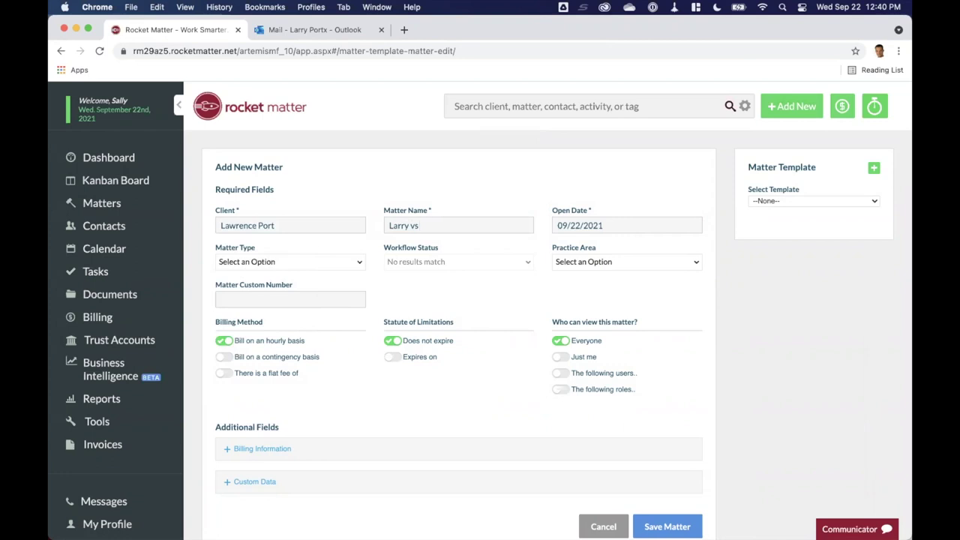
type(" Ted Lasso")
scroll(448, 281, "down", 3)
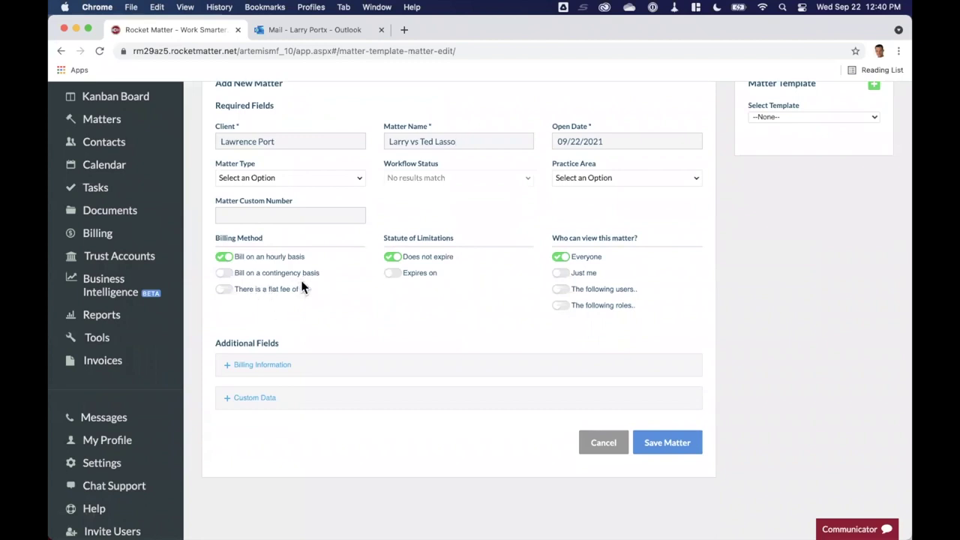
scroll(285, 255, "down", 1)
scroll(284, 256, "down", 1)
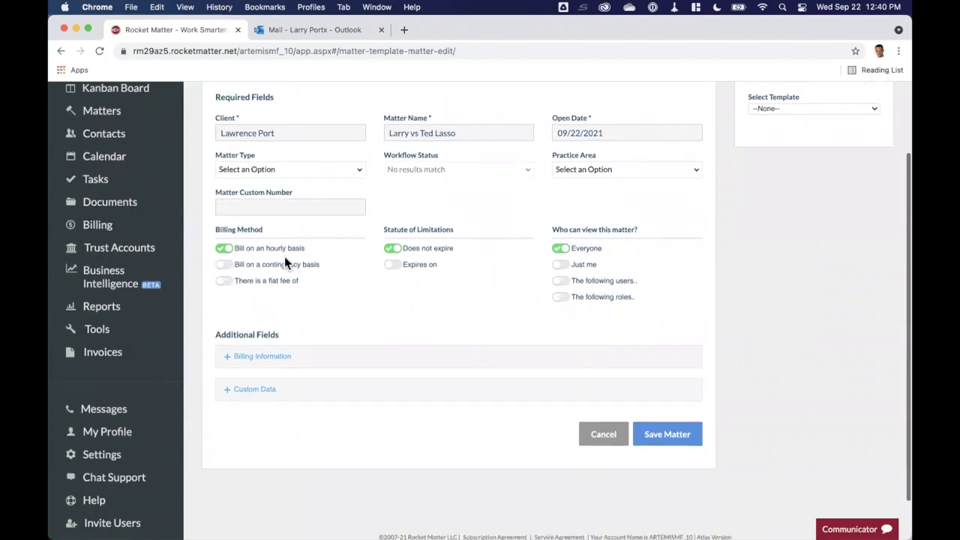
scroll(461, 312, "down", 2)
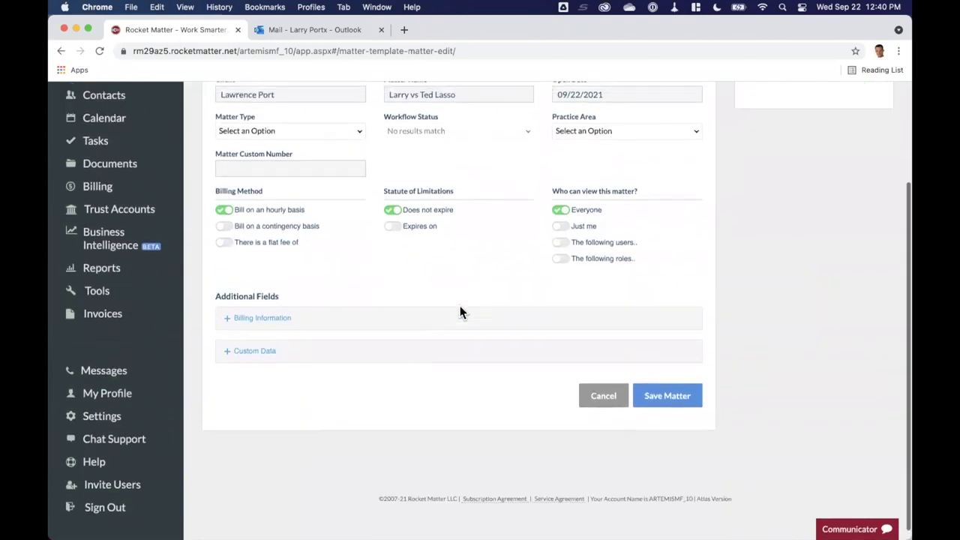
left_click(666, 417)
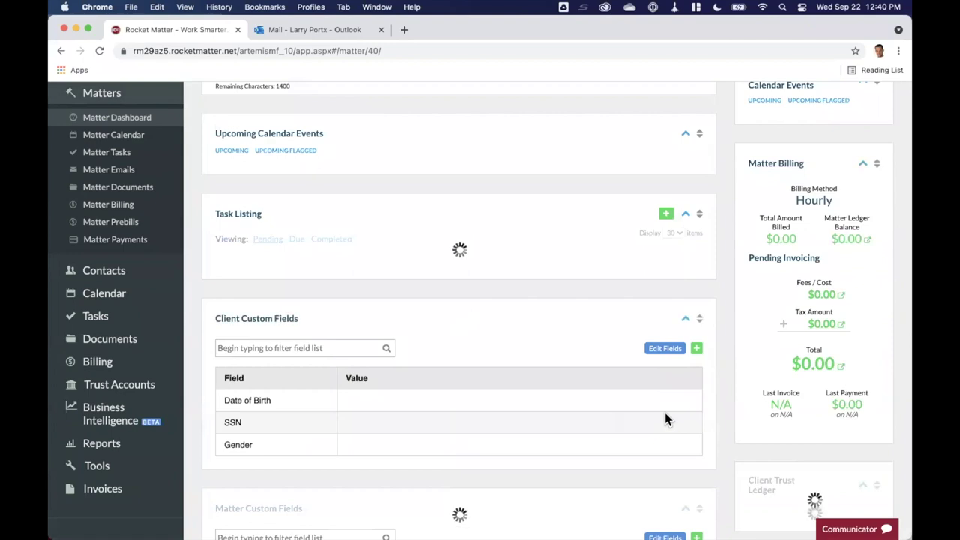
Open the new matter for editing and expand its billing information
scroll(616, 211, "down", 1)
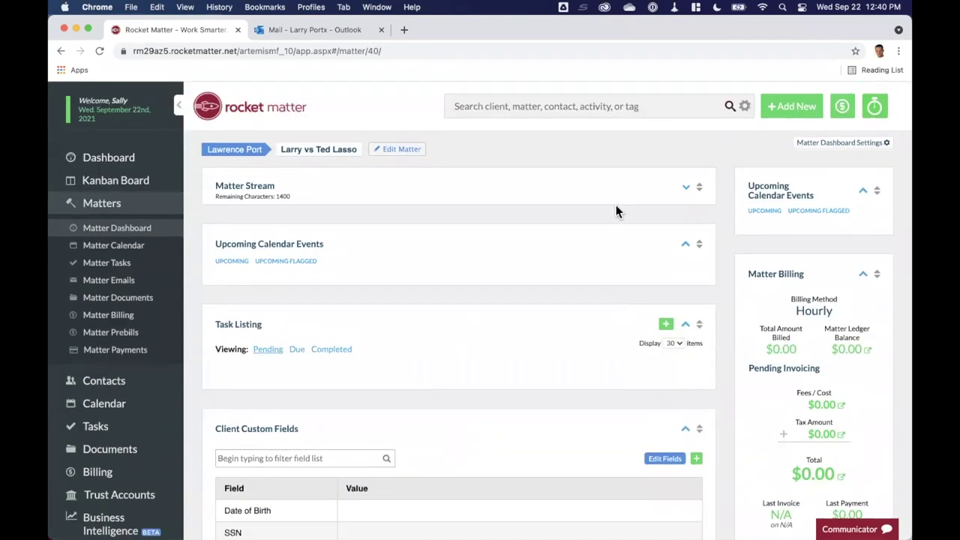
left_click(408, 152)
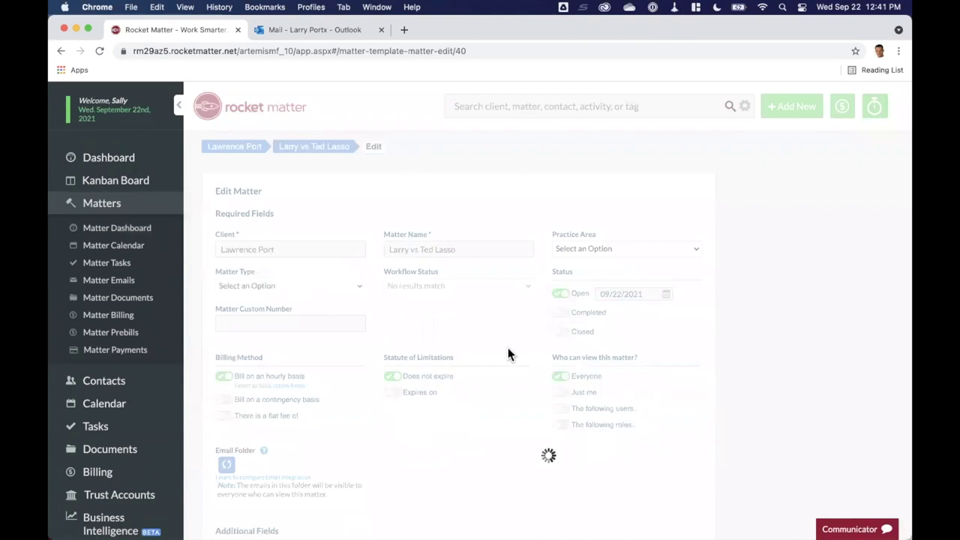
scroll(509, 354, "down", 1)
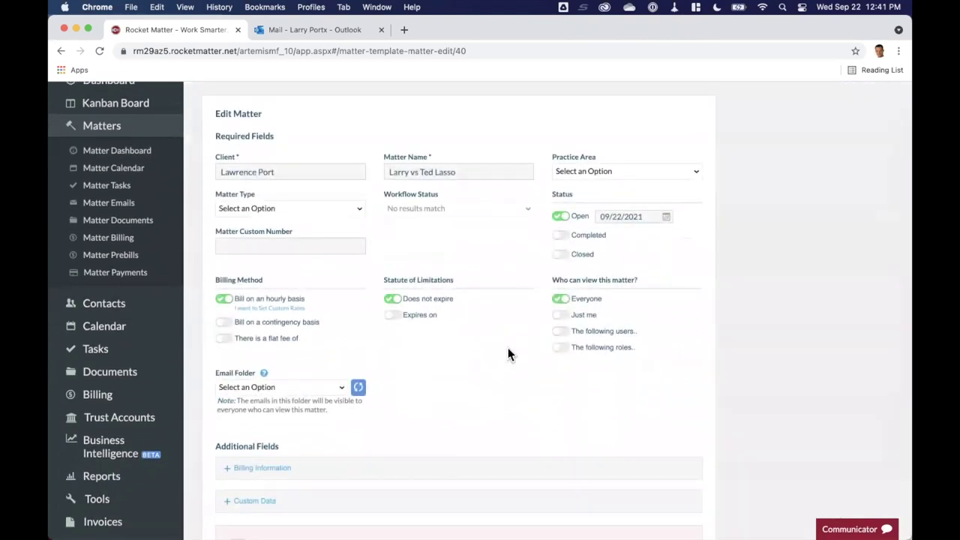
scroll(508, 354, "down", 1)
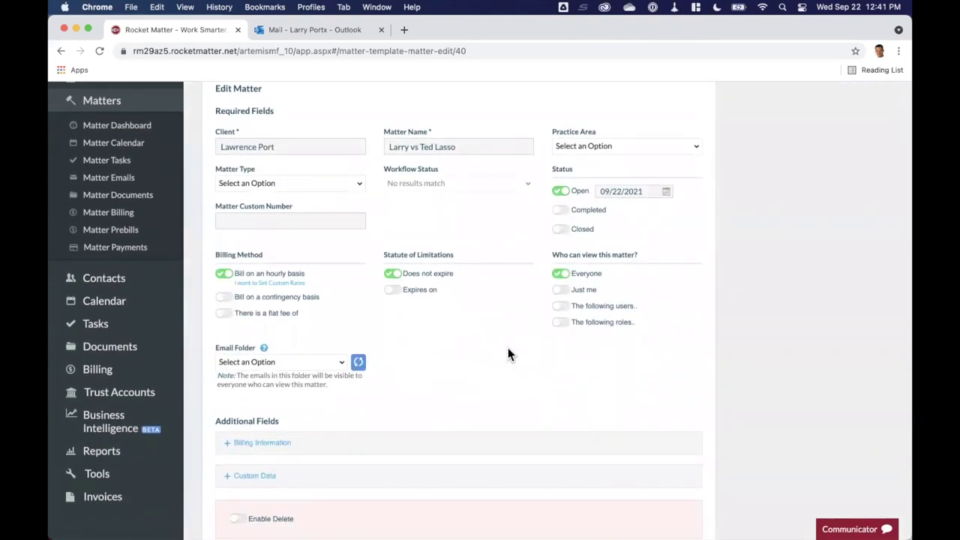
scroll(508, 354, "down", 1)
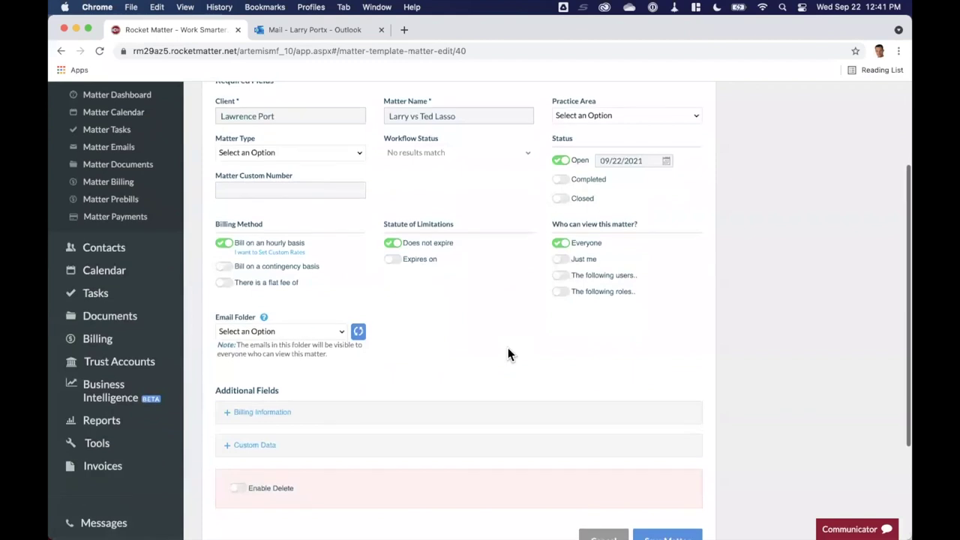
left_click(285, 412)
scroll(460, 411, "down", 2)
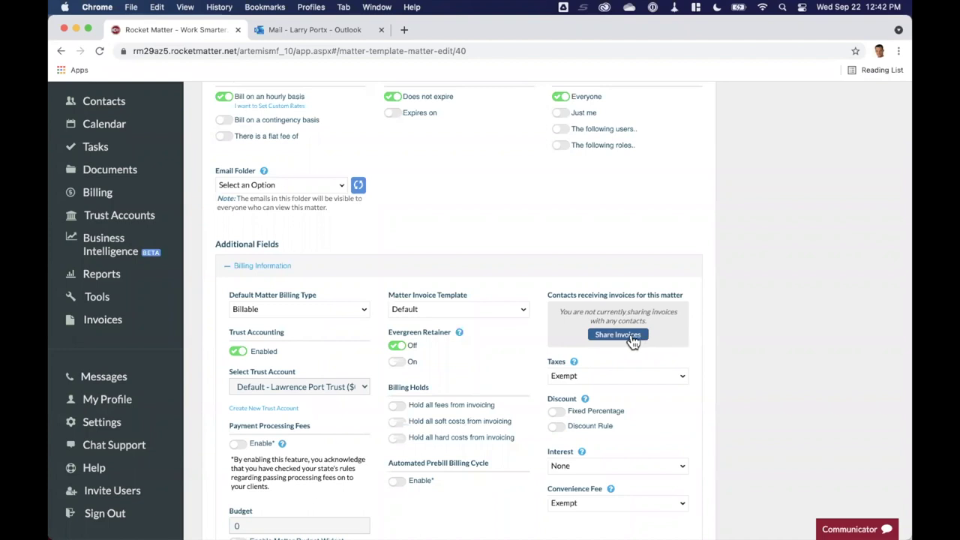
scroll(633, 342, "down", 2)
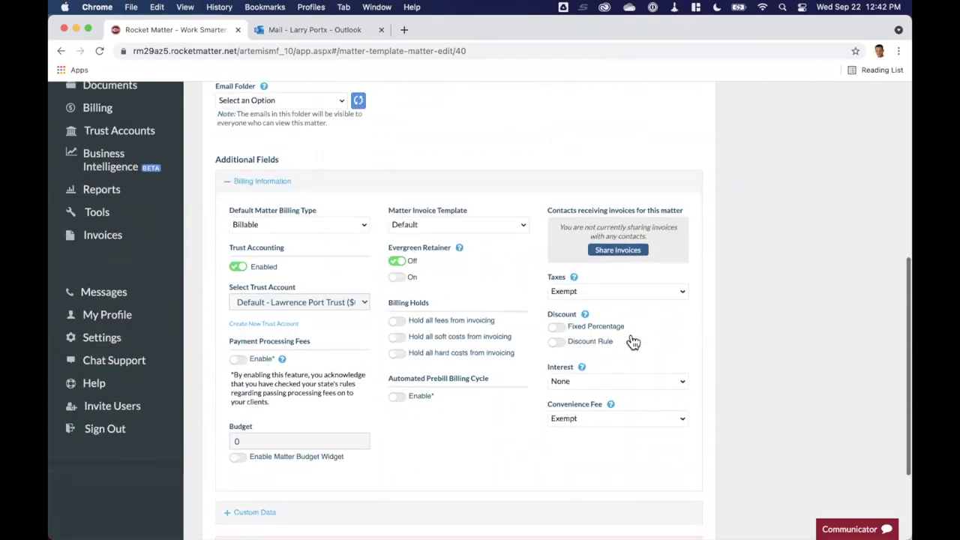
Add the client as an invoice recipient by home email and save the matter
left_click(620, 251)
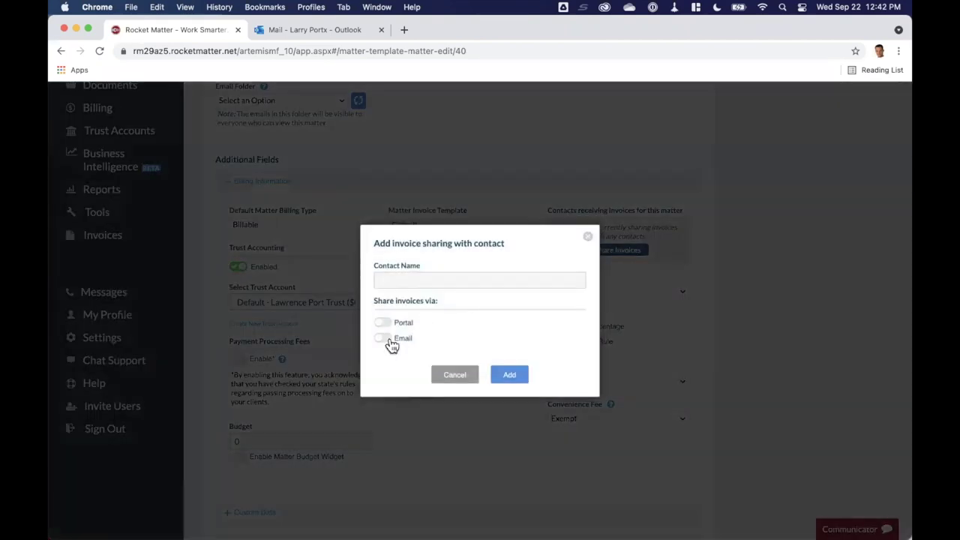
left_click(407, 279)
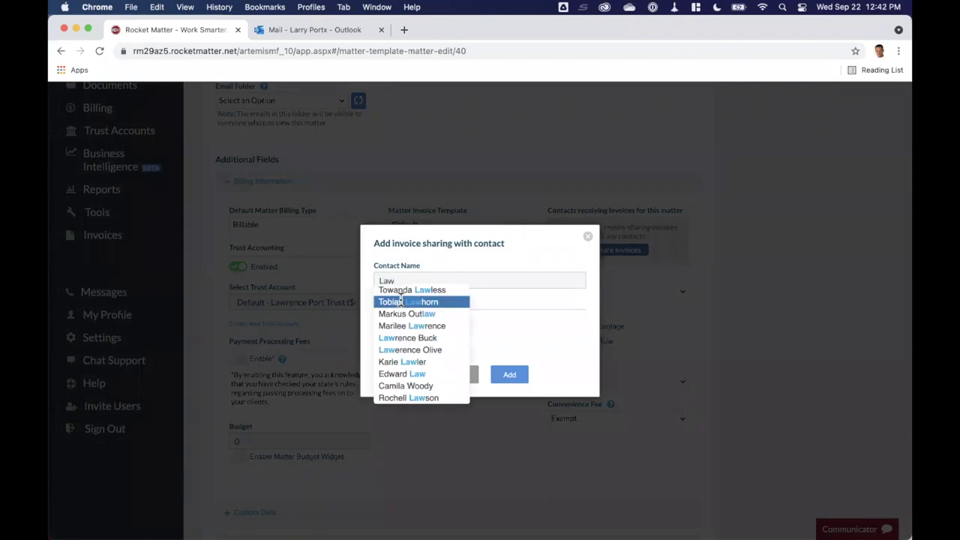
left_click(440, 290)
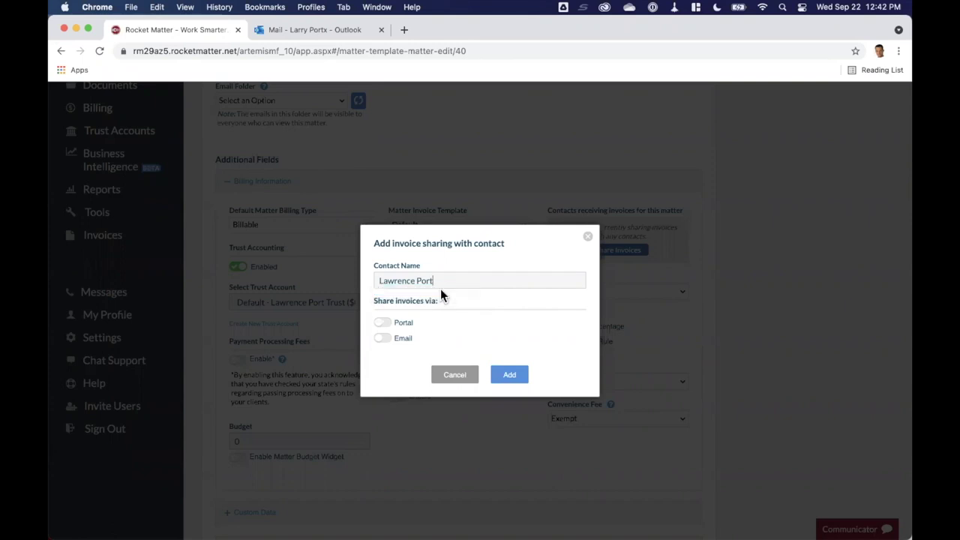
left_click(384, 337)
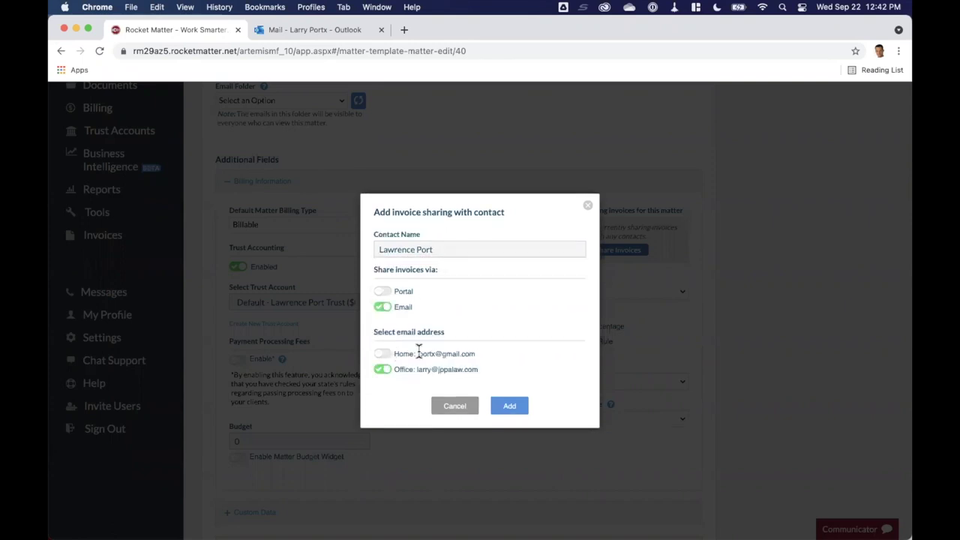
left_click(386, 358)
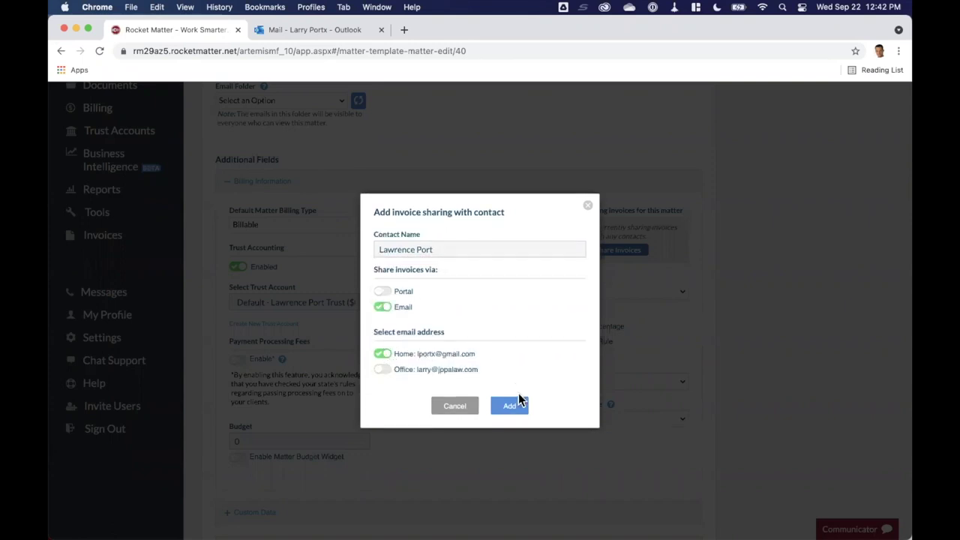
left_click(519, 406)
scroll(520, 401, "down", 5)
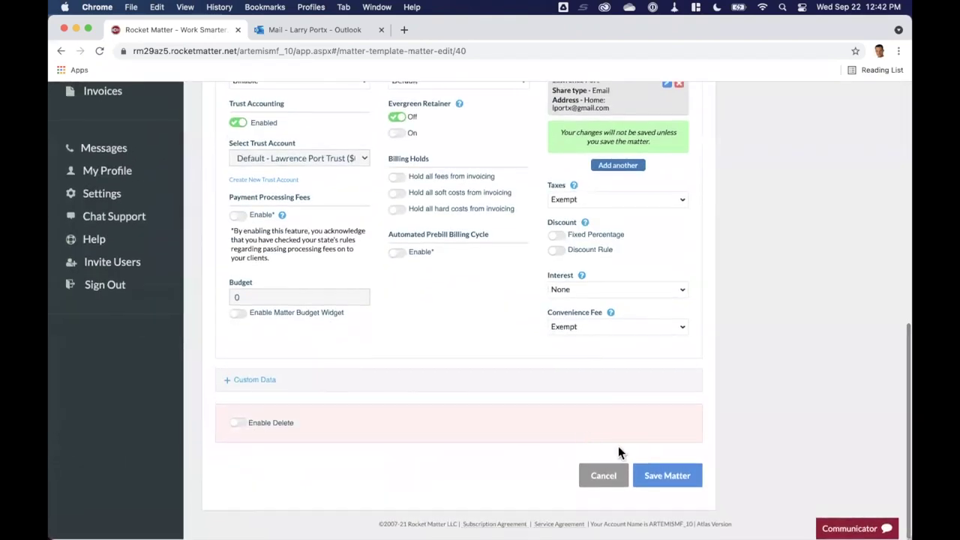
left_click(668, 477)
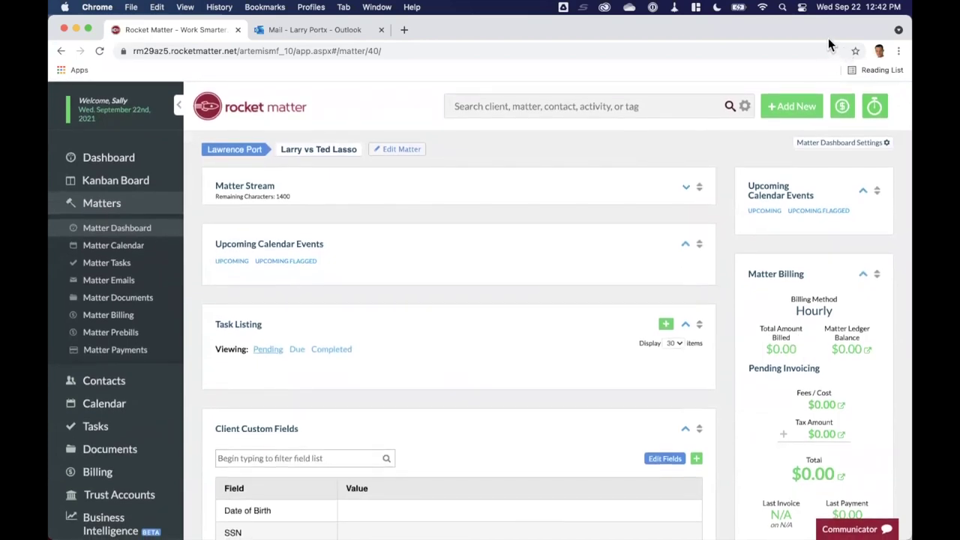
Log a 2.2-hour 'TEST for CLE' time entry totalling $220.00, then open the matter's billing page
left_click(843, 107)
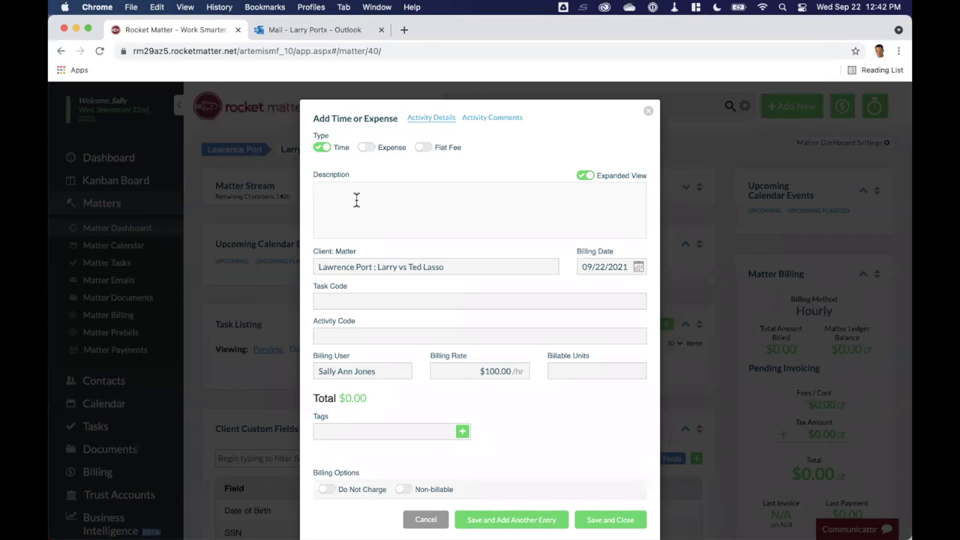
type("TEST for CLE")
left_click(587, 369)
type("2.2")
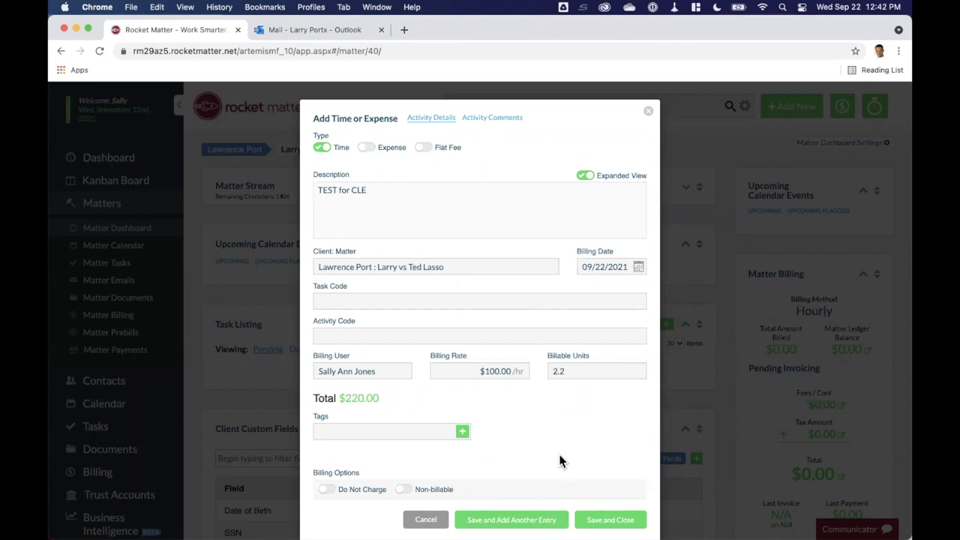
left_click(610, 519)
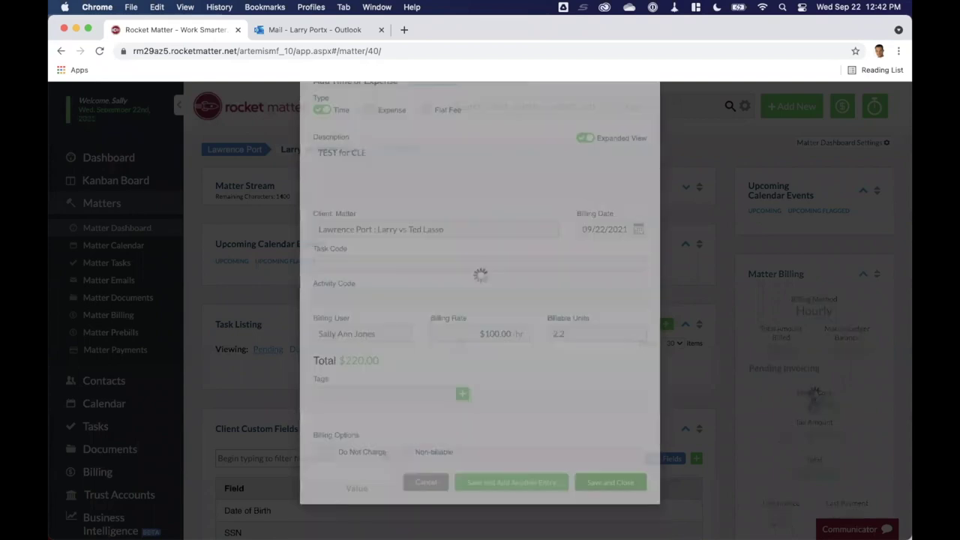
scroll(758, 433, "down", 3)
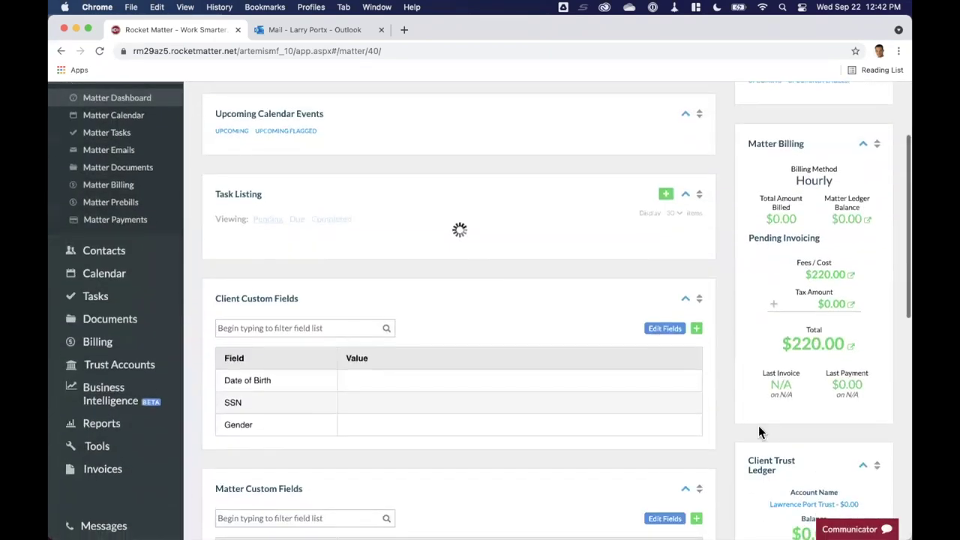
left_click(812, 345)
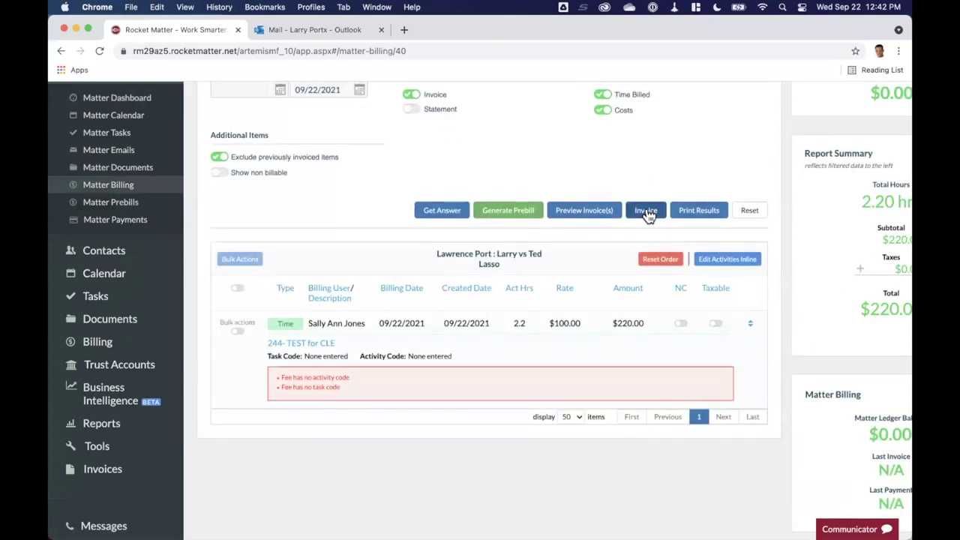
Process the pending $220.00 as PDF invoice 10009 and open the matter ledger
left_click(647, 212)
scroll(638, 215, "up", 3)
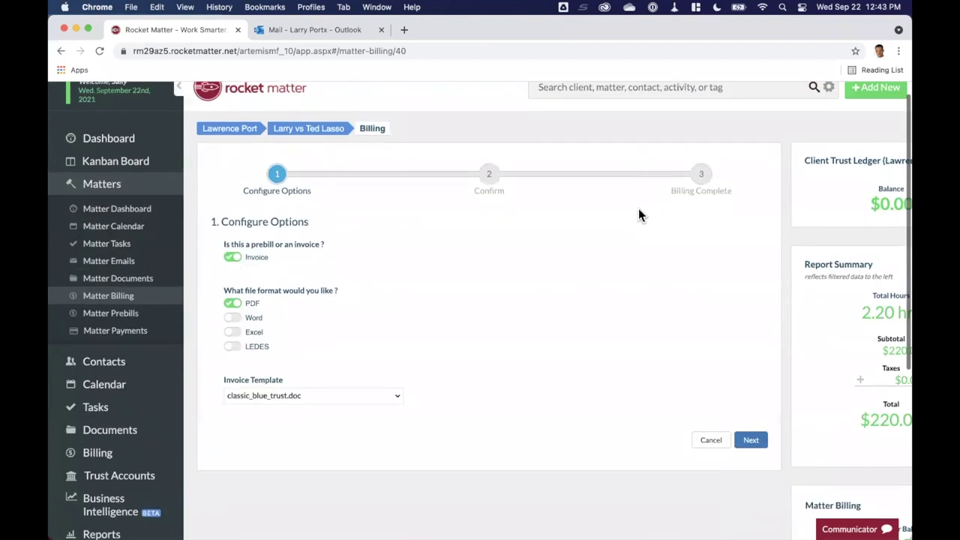
left_click(752, 441)
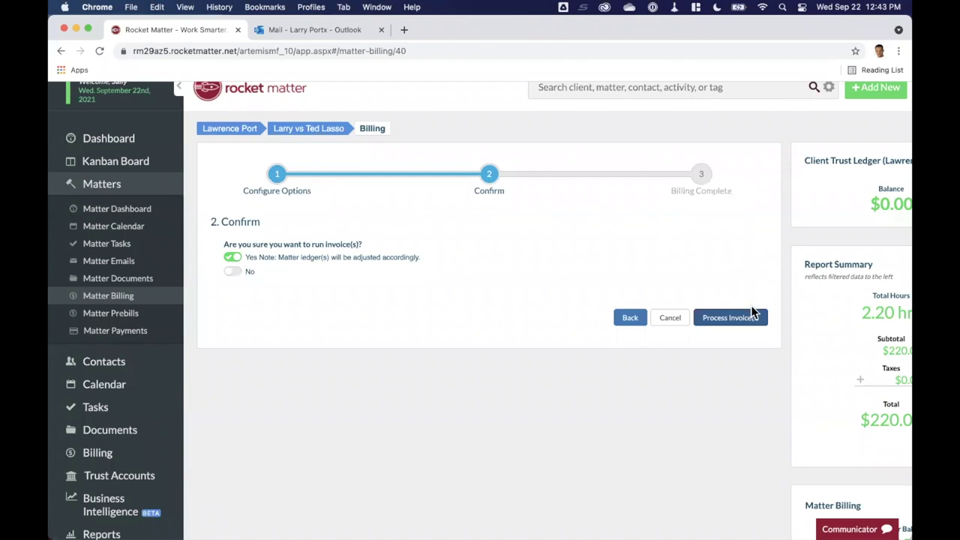
left_click(742, 315)
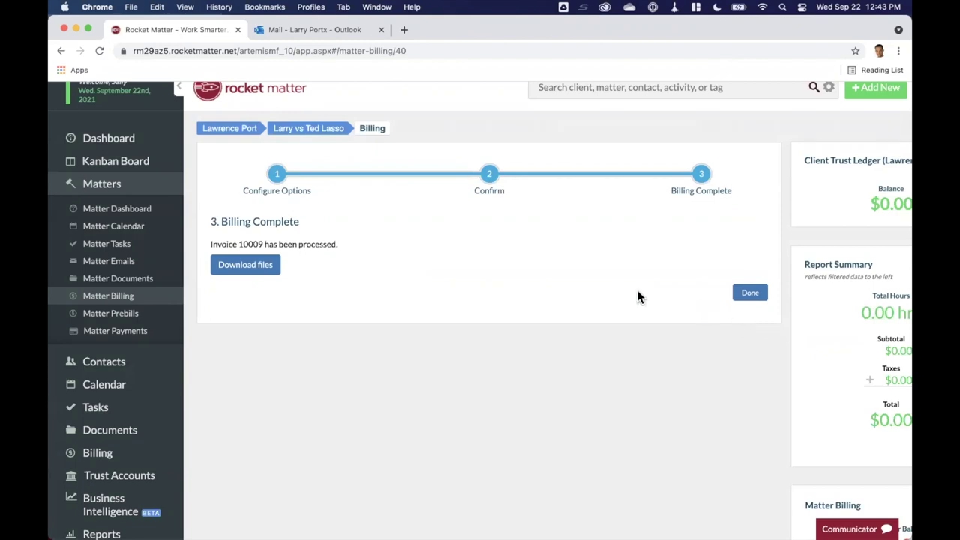
scroll(615, 302, "down", 5)
scroll(622, 302, "right", 2)
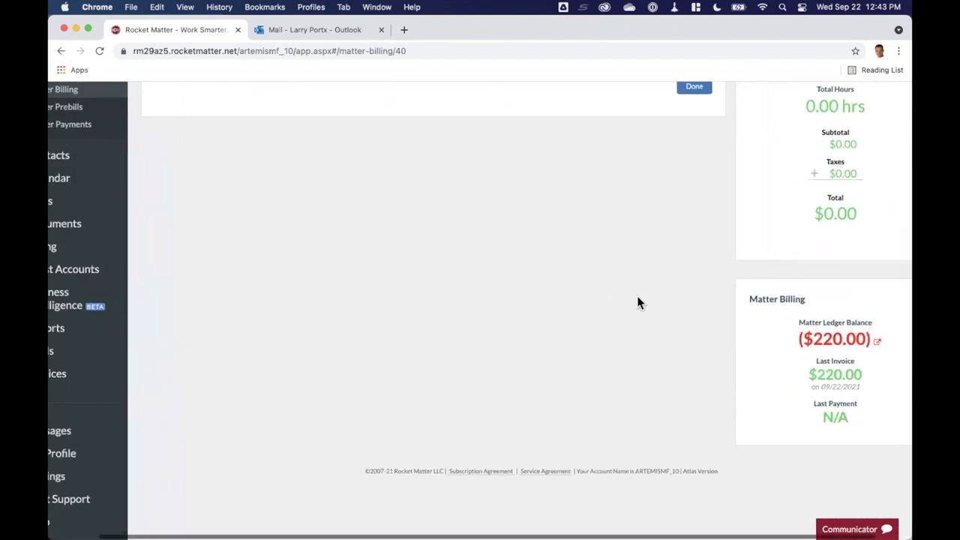
left_click(848, 340)
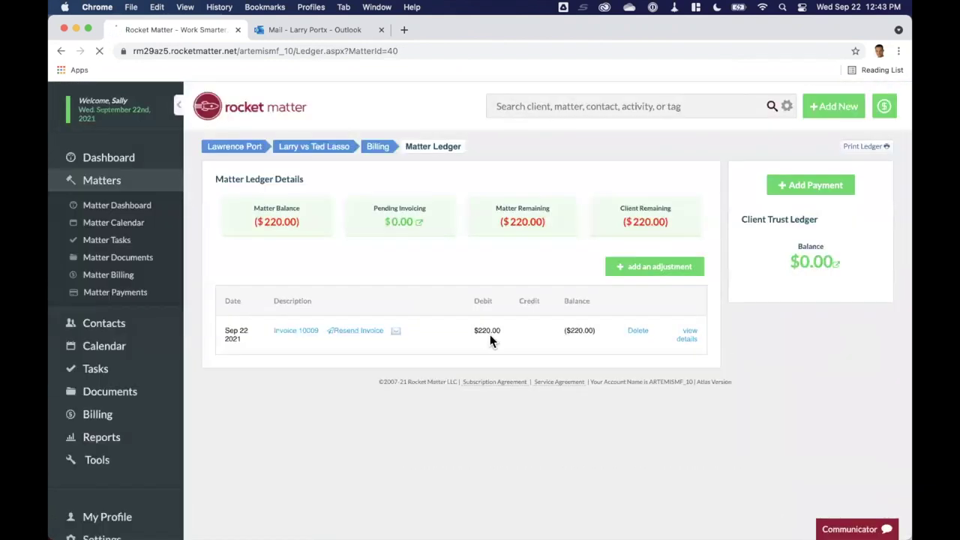
Zoom the Matter Ledger page to 125% and scroll through invoice 10009's $220.00 entry
key("super+equal")
key("super+equal")
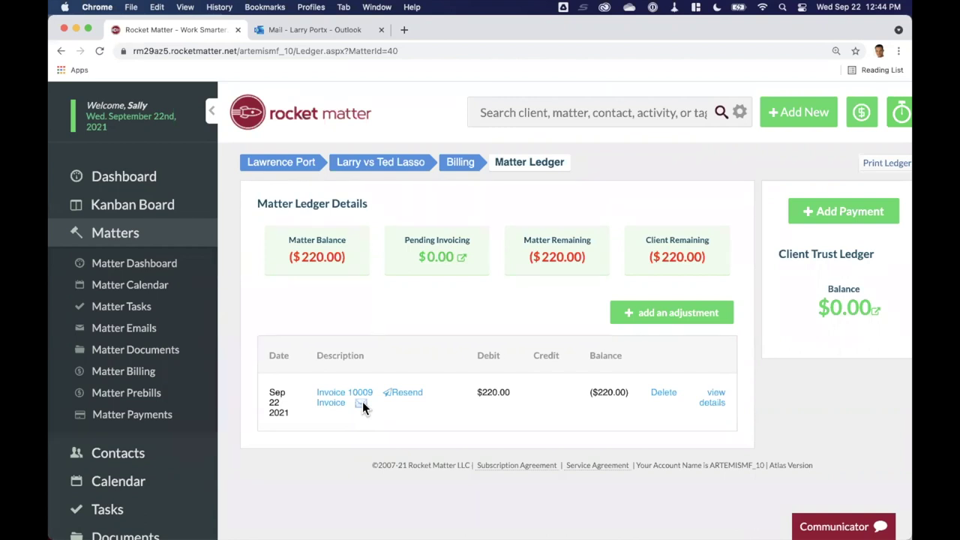
scroll(339, 433, "down", 3)
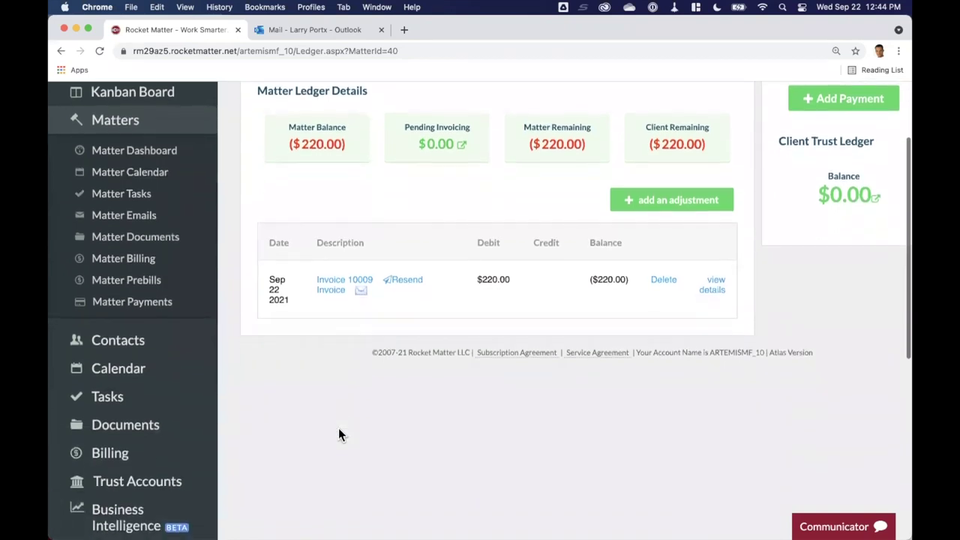
scroll(339, 433, "up", 3)
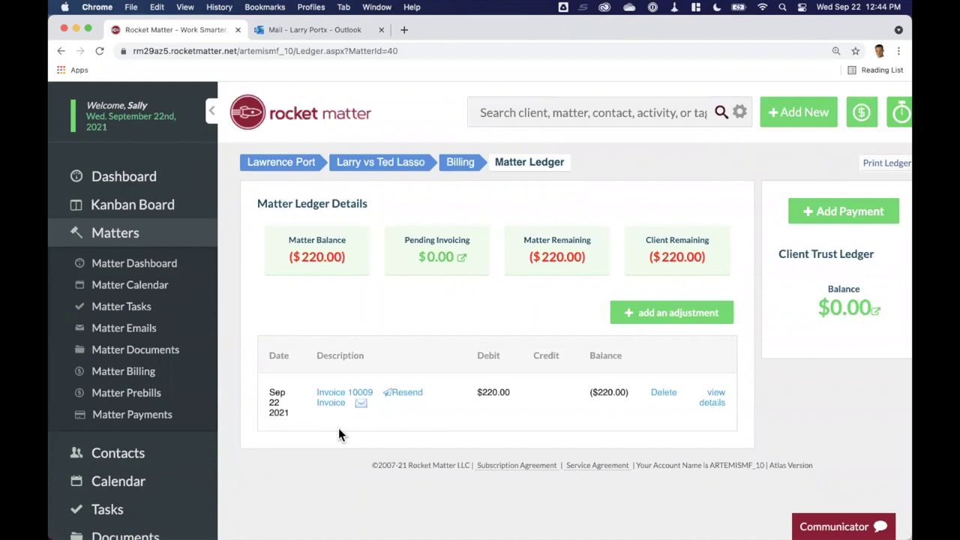
scroll(60, 387, "down", 10)
Sign out and log in again using another saved login from Chrome's autofill
left_click(120, 501)
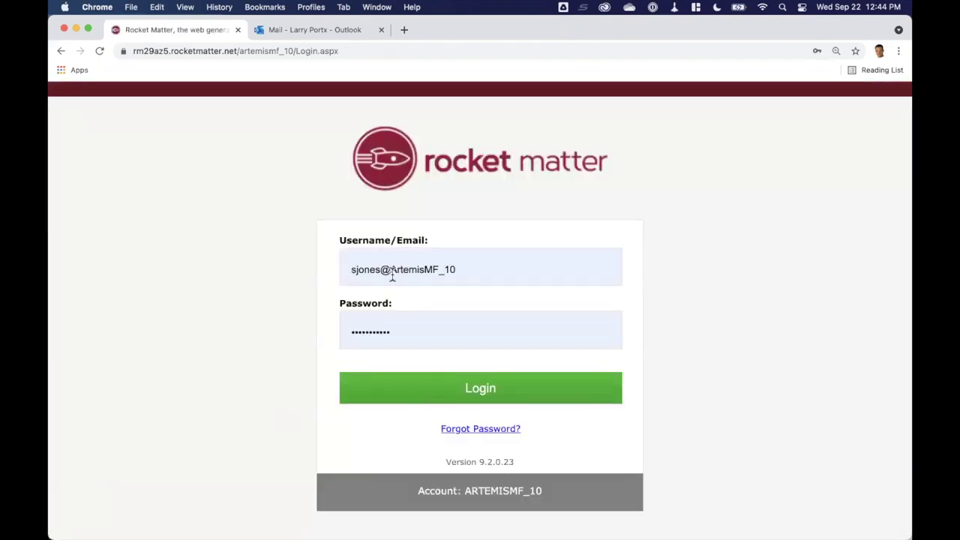
left_click(404, 274)
left_click_drag(424, 267, 459, 267)
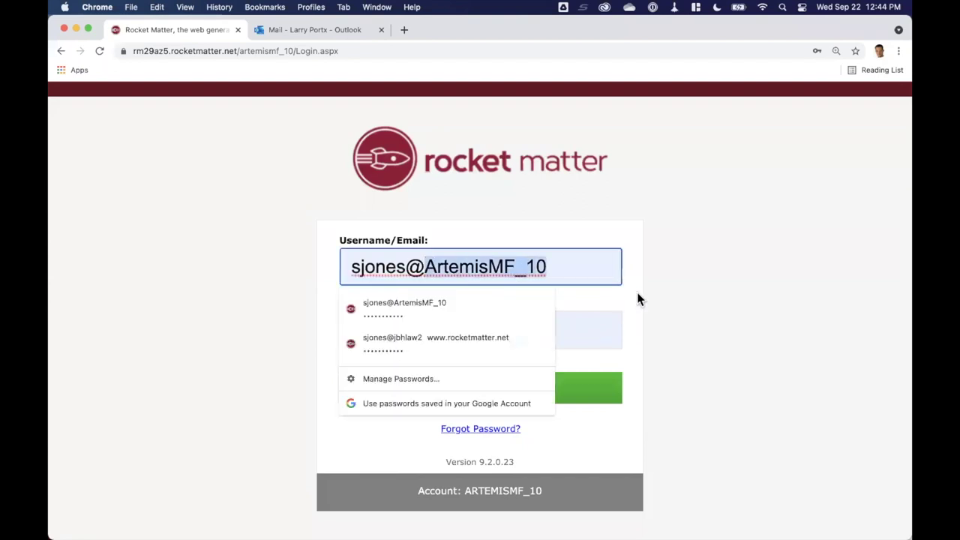
left_click(465, 347)
left_click(484, 388)
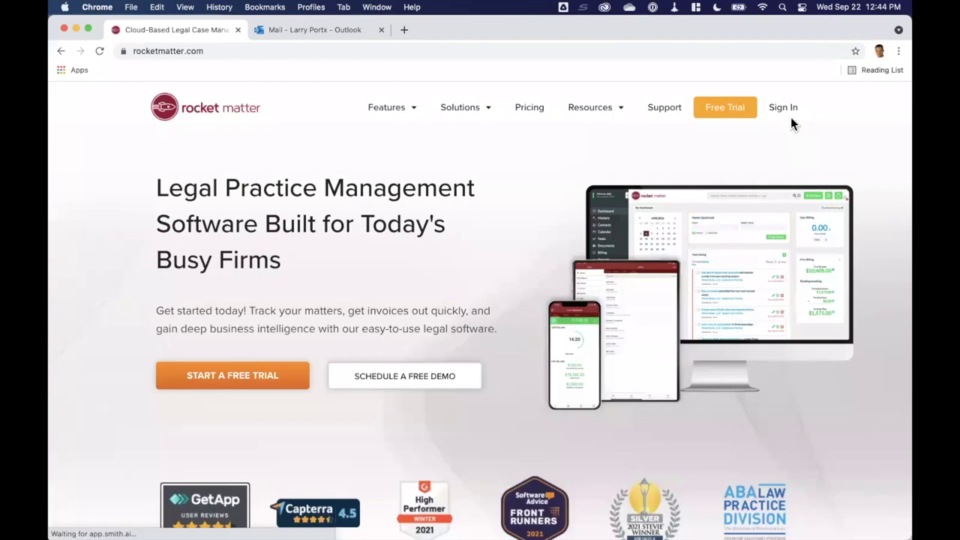
From the rocketmatter.com sign-in page, log in with the second saved firm account
left_click(786, 109)
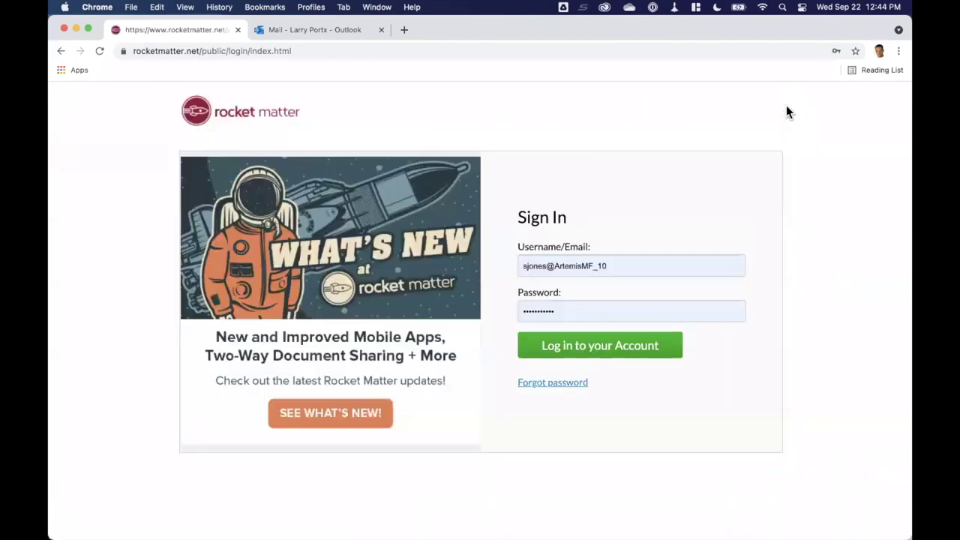
left_click(553, 265)
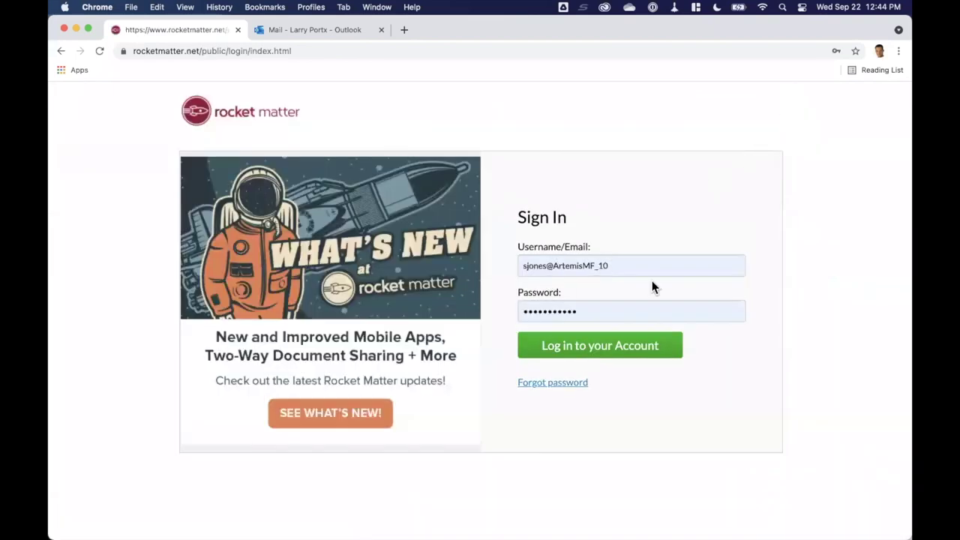
left_click(640, 267)
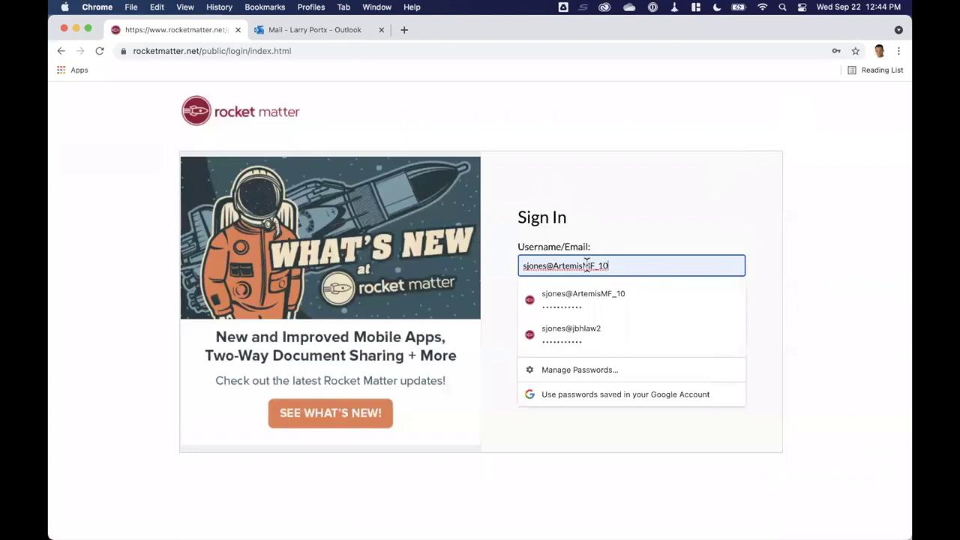
left_click(569, 331)
left_click(591, 310)
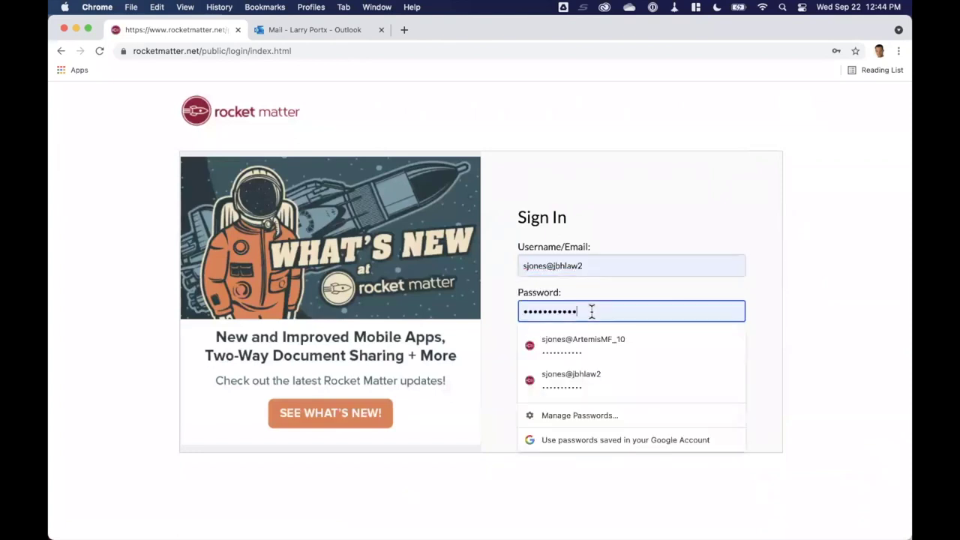
left_click(621, 378)
left_click(649, 355)
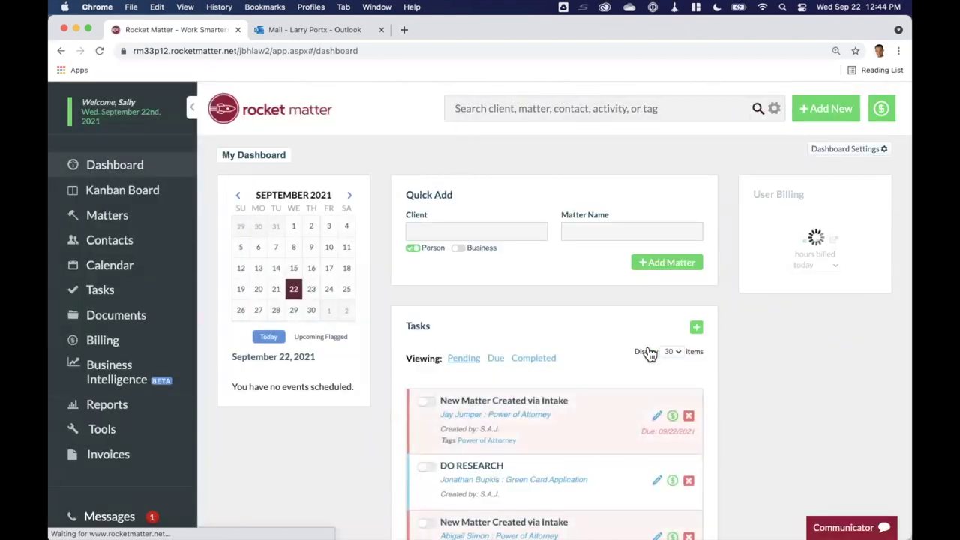
scroll(650, 354, "down", 1)
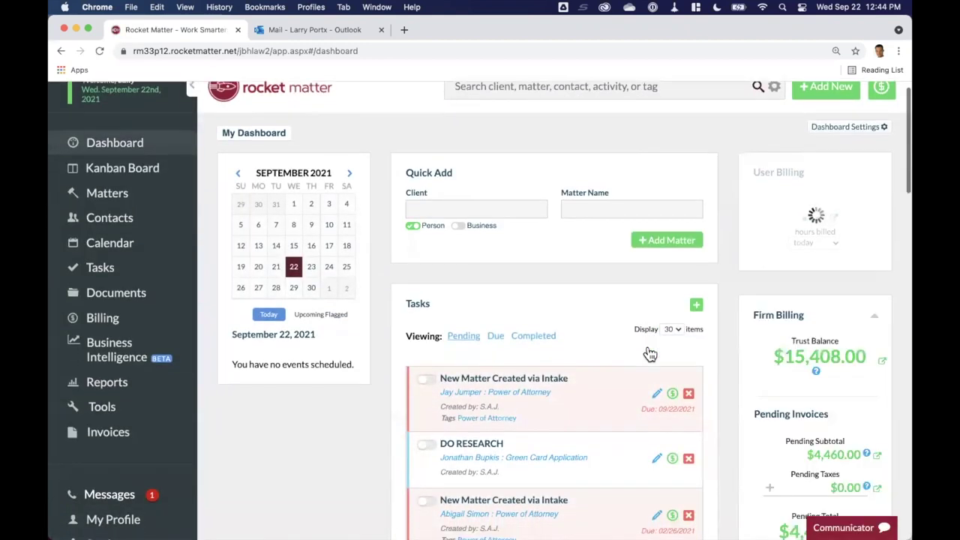
scroll(649, 355, "down", 3)
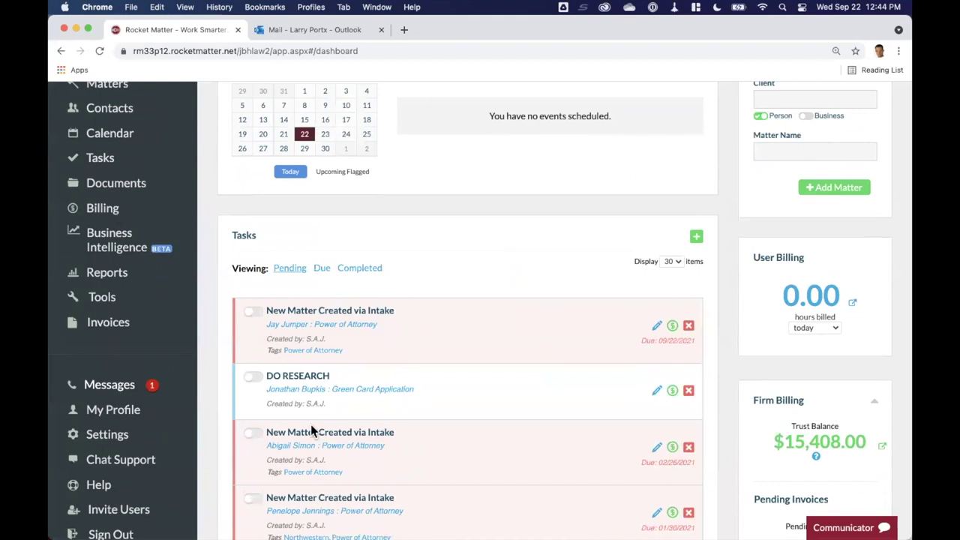
left_click(371, 448)
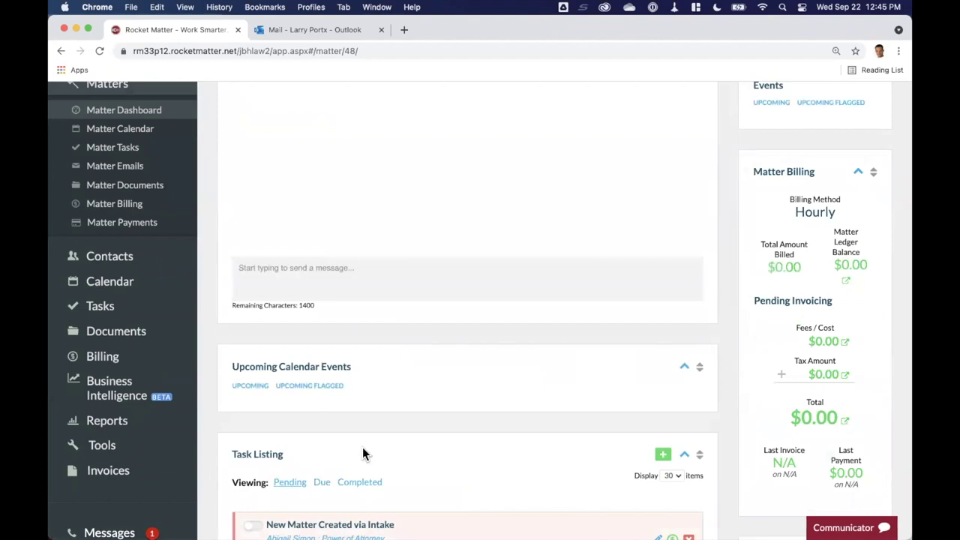
scroll(363, 452, "up", 1)
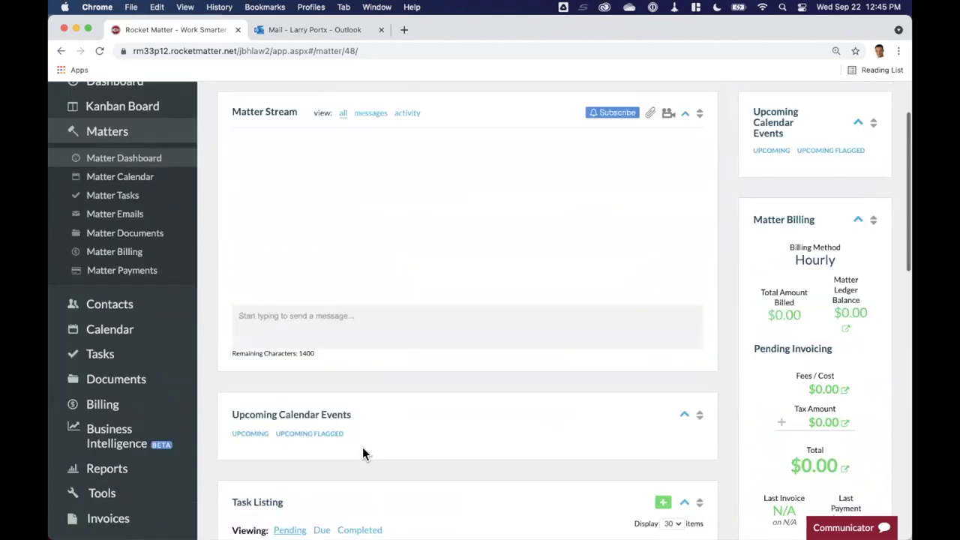
scroll(630, 247, "down", 2)
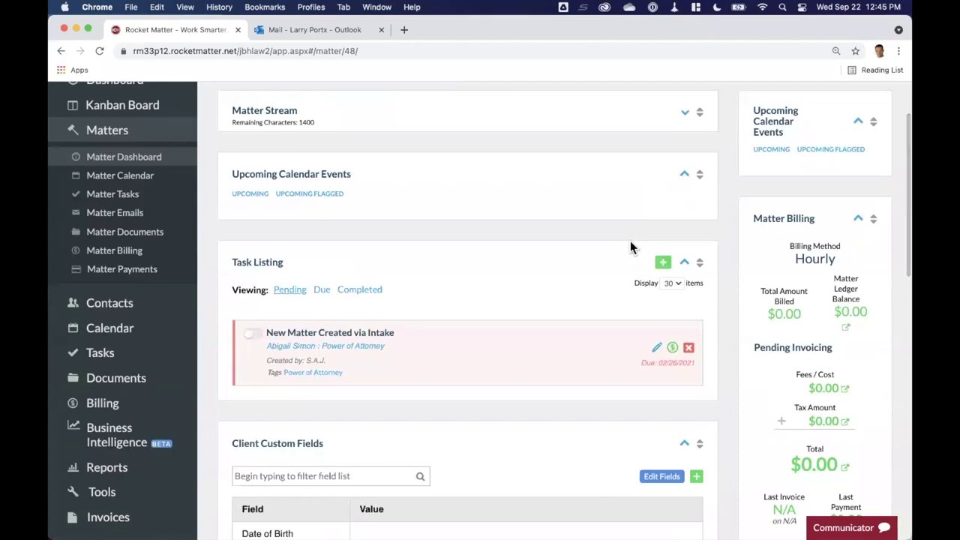
scroll(536, 408, "down", 3)
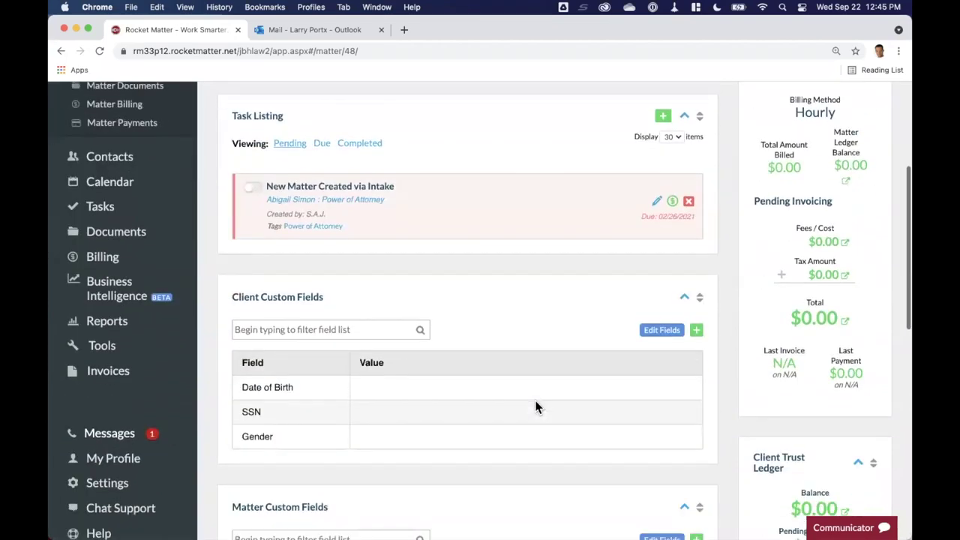
scroll(535, 408, "down", 5)
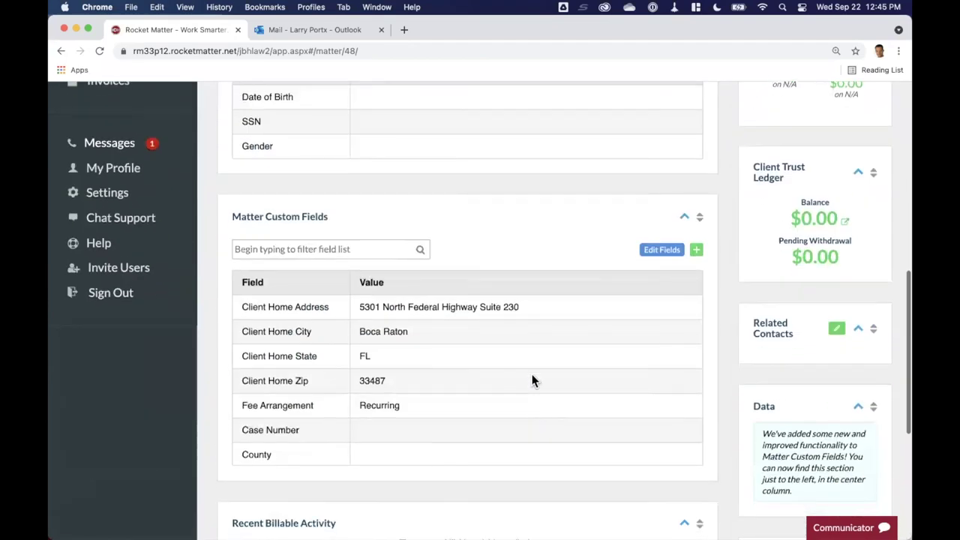
scroll(556, 408, "down", 1)
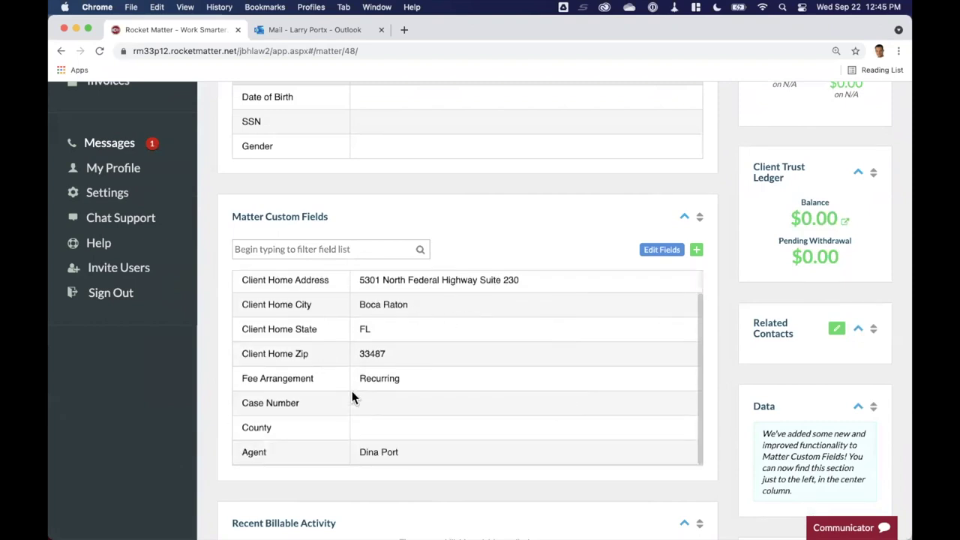
scroll(451, 387, "up", 1)
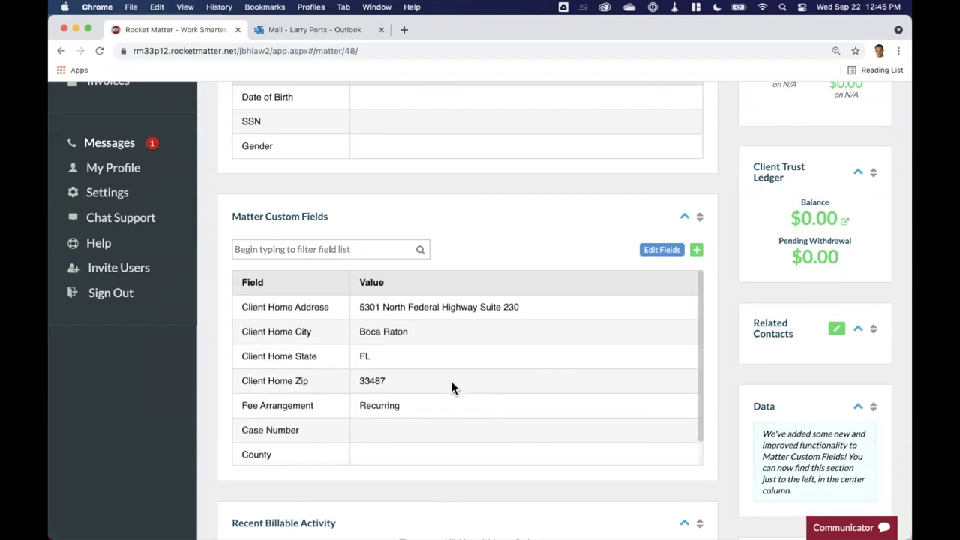
scroll(716, 279, "up", 10)
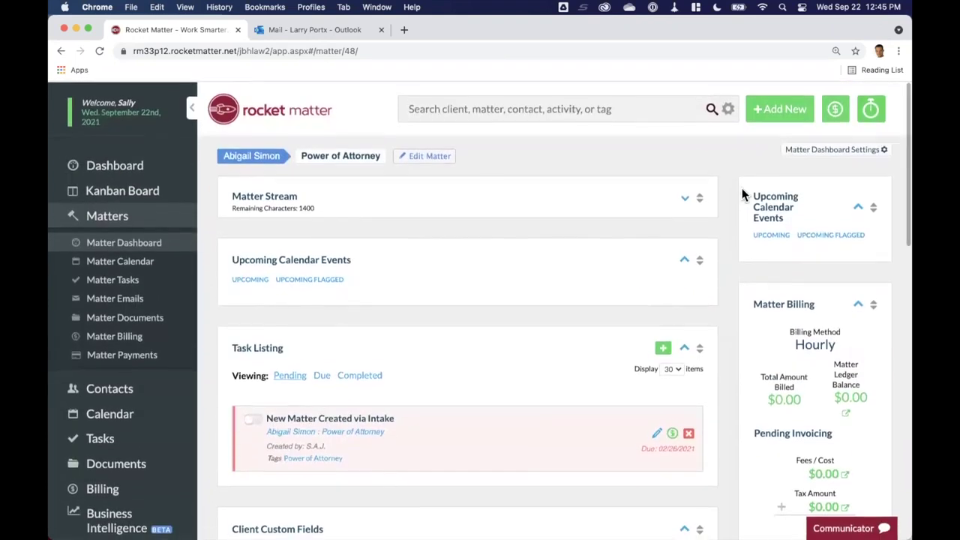
Merge the Florida Durable Power of Attorney Form template and review its preview and merge fields
left_click(780, 108)
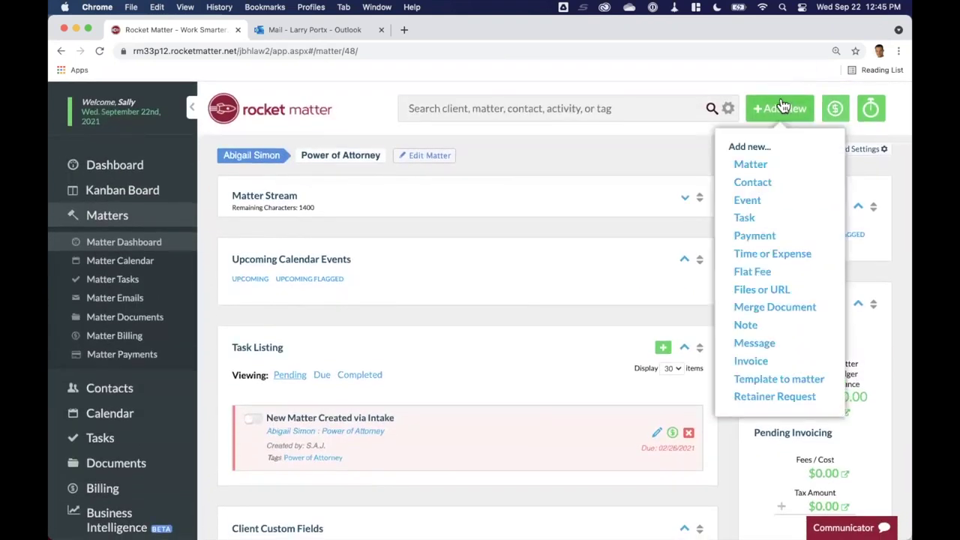
left_click(780, 307)
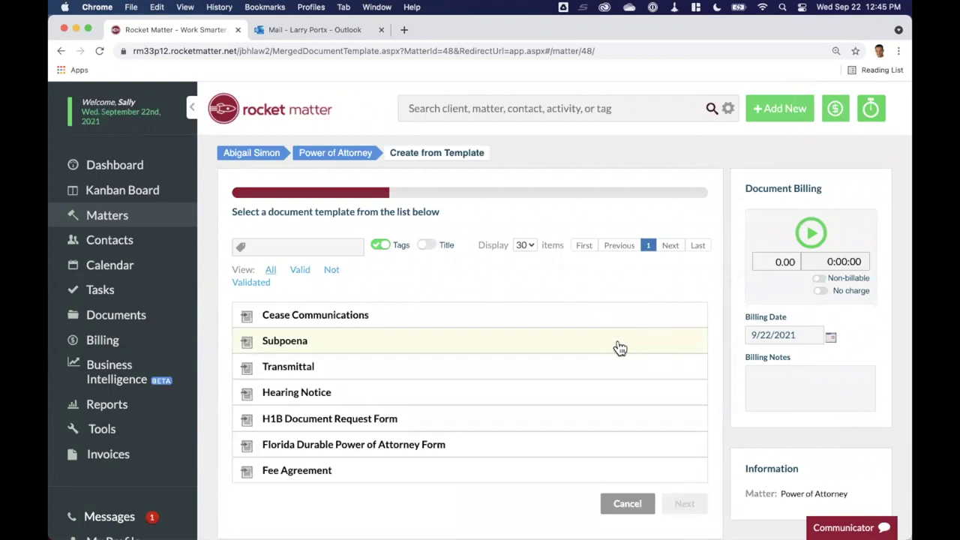
left_click(396, 445)
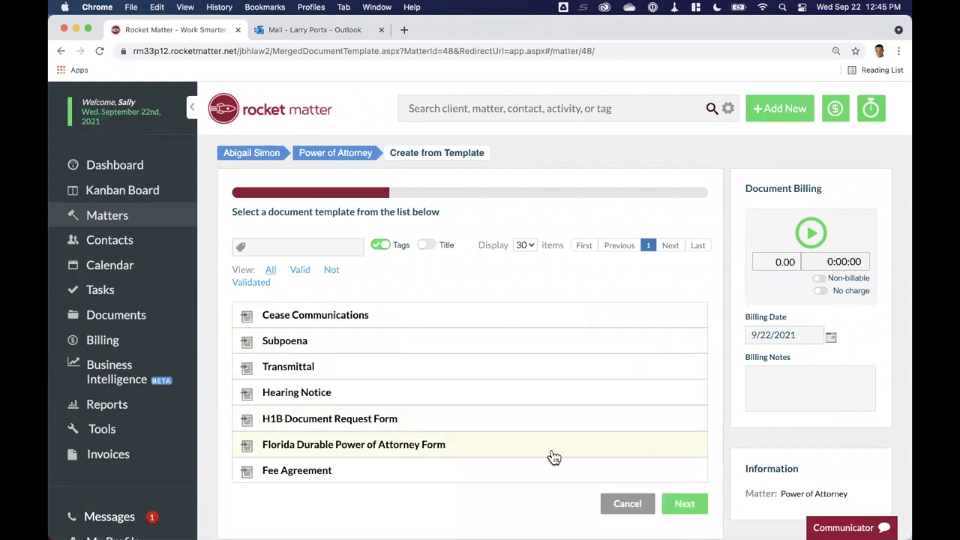
left_click(681, 508)
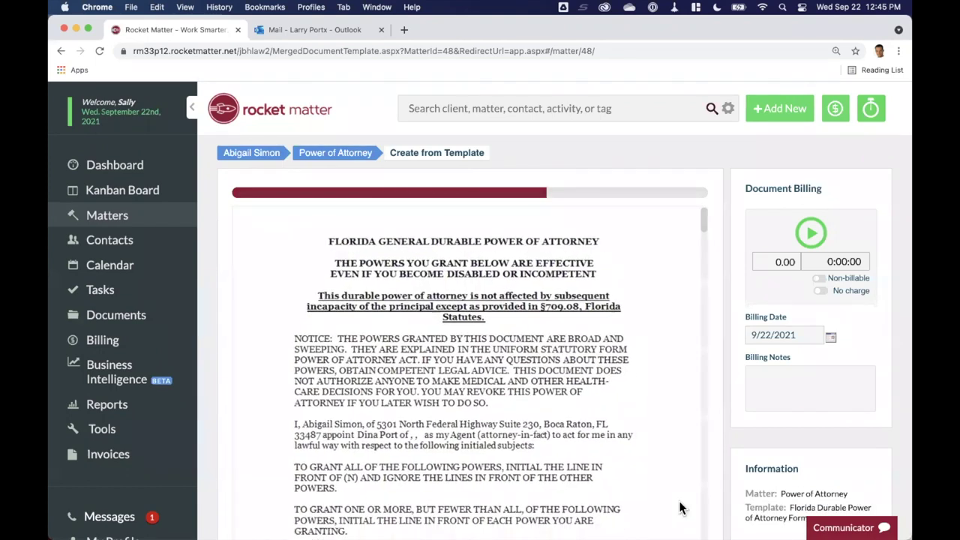
scroll(378, 413, "down", 1)
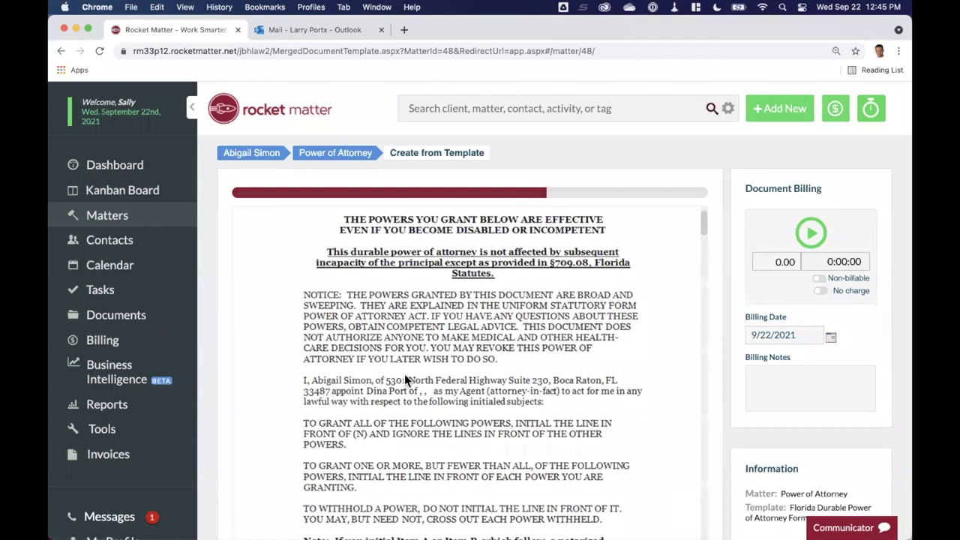
scroll(405, 379, "down", 2)
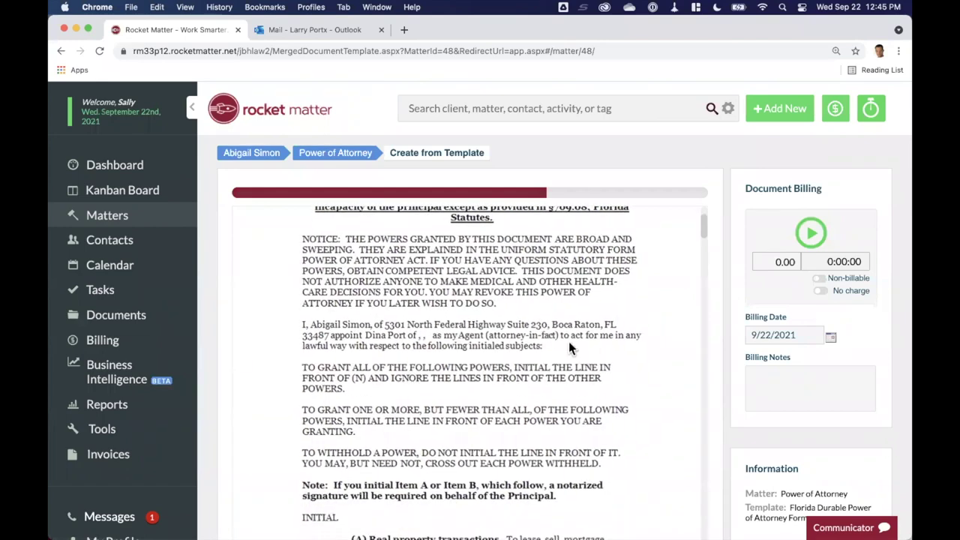
scroll(525, 371, "down", 5)
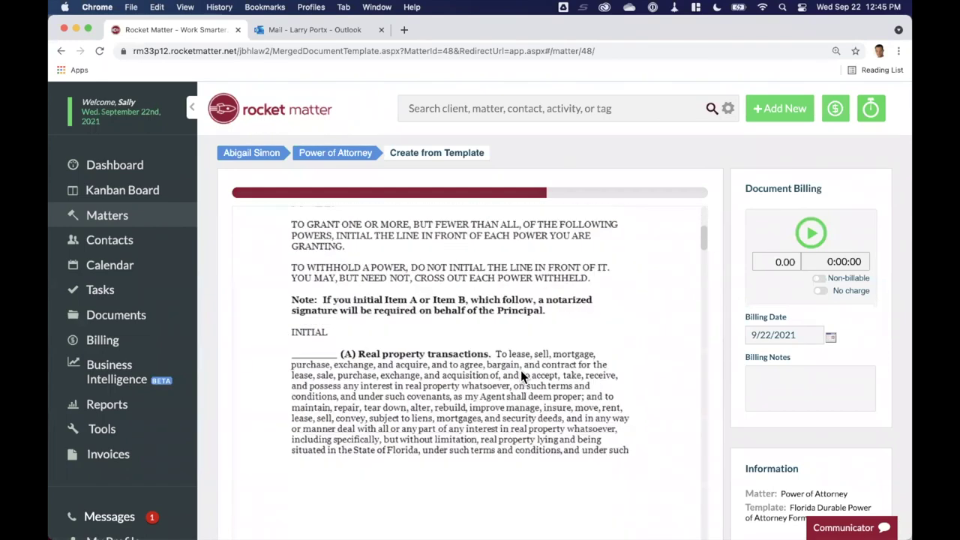
scroll(520, 370, "down", 10)
scroll(732, 372, "down", 5)
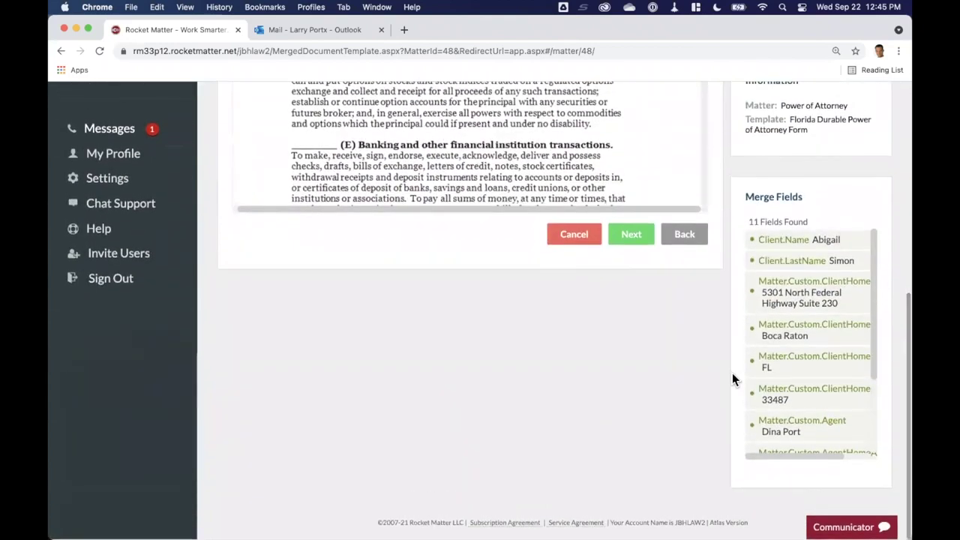
Publish the merged form as a PDF titled 'FL Power of Attorney DEMO'
left_click(636, 237)
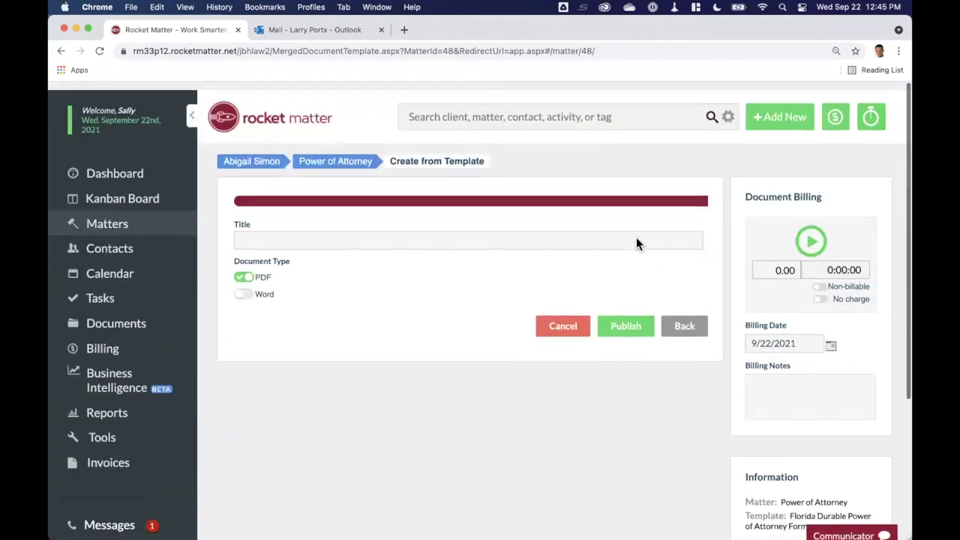
left_click(373, 231)
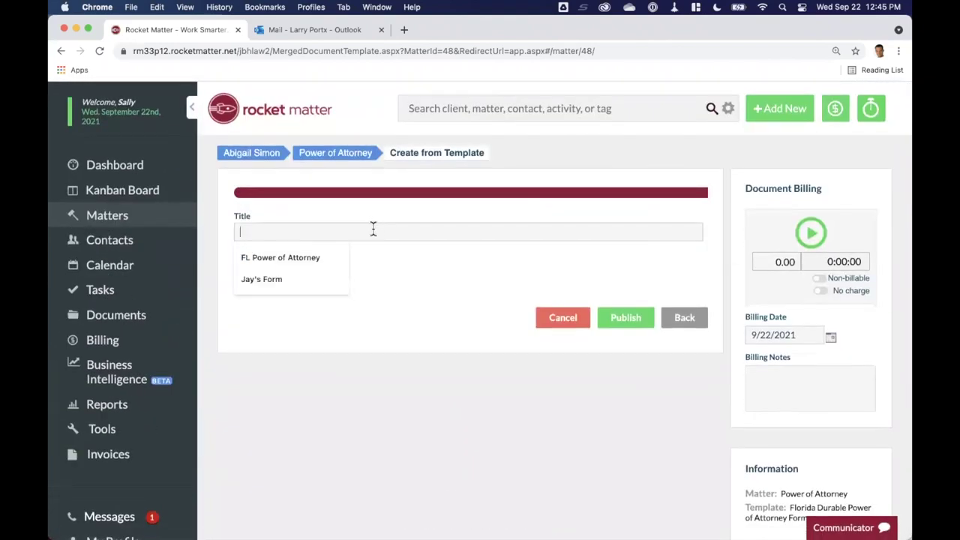
left_click(298, 259)
type("DE")
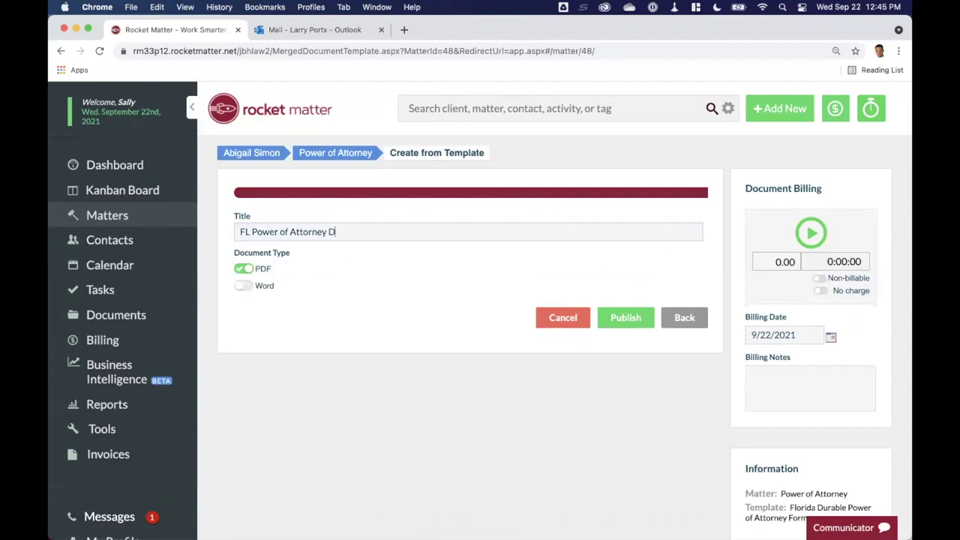
type("MO")
left_click(646, 326)
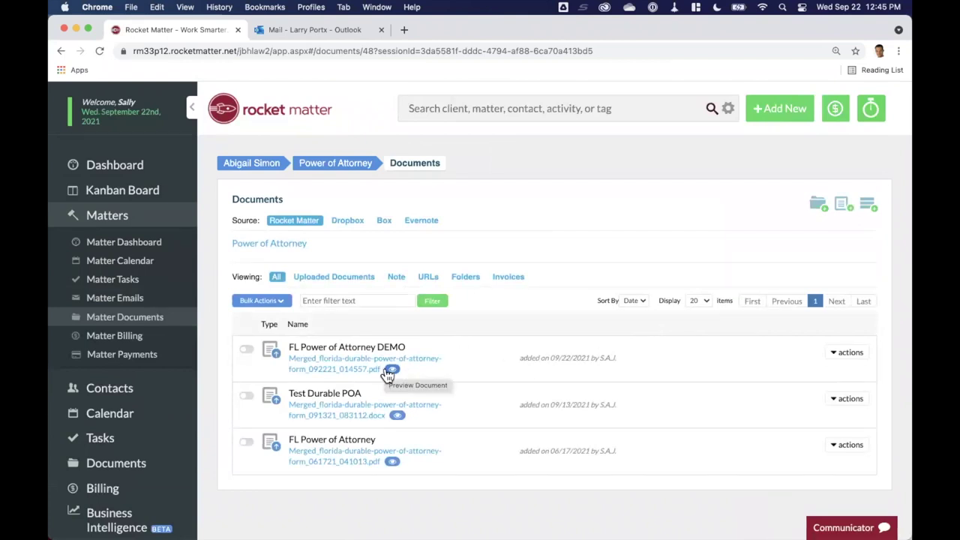
Show the new document's actions, then switch to PowerPoint and make its window full screen
left_click(851, 353)
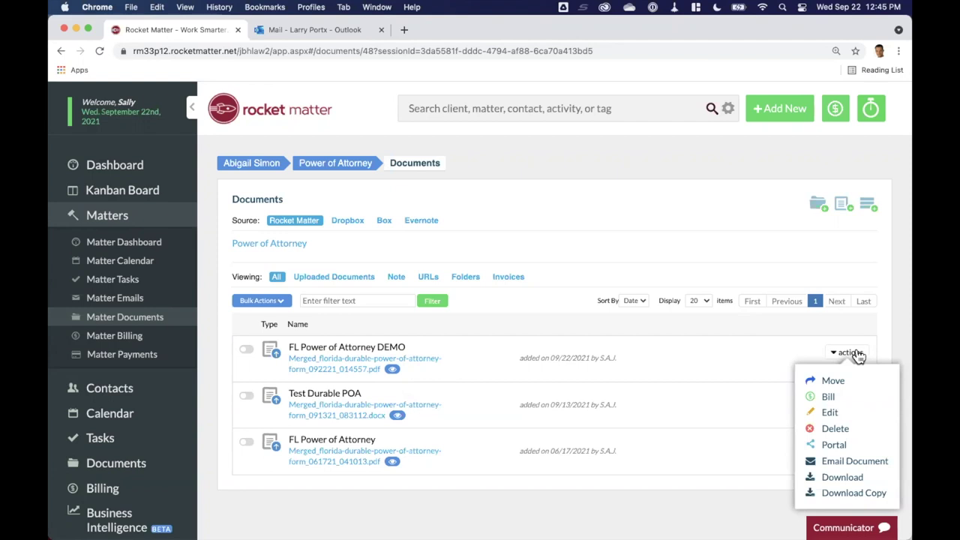
key("super+Tab")
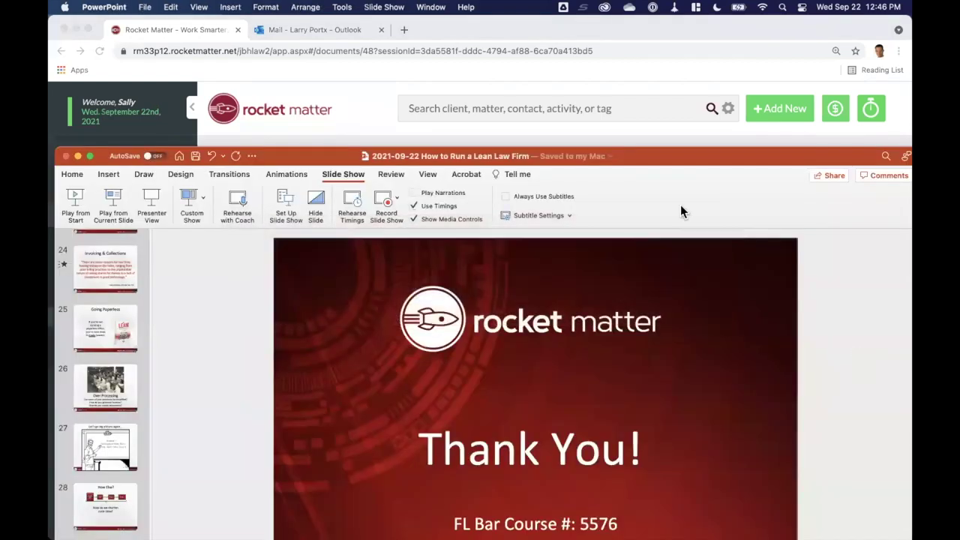
left_click(89, 156)
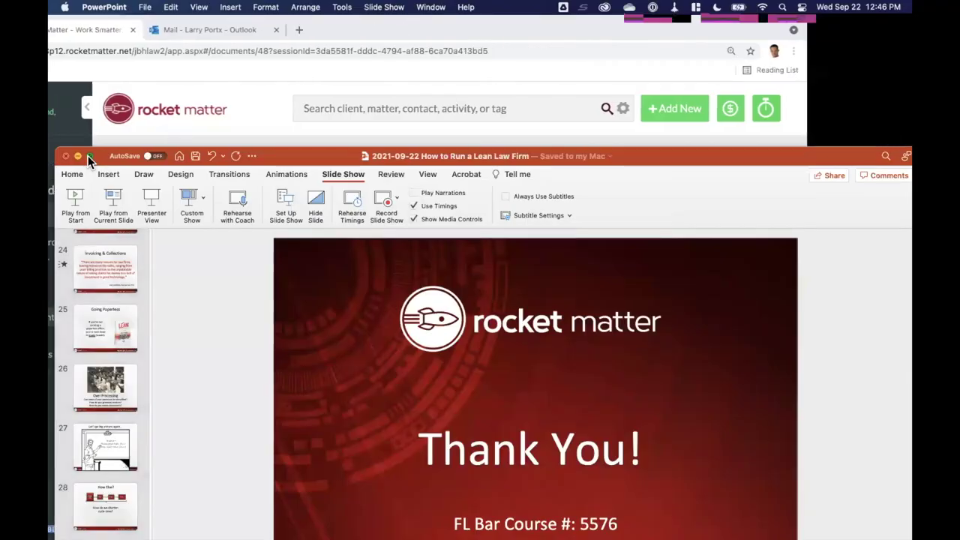